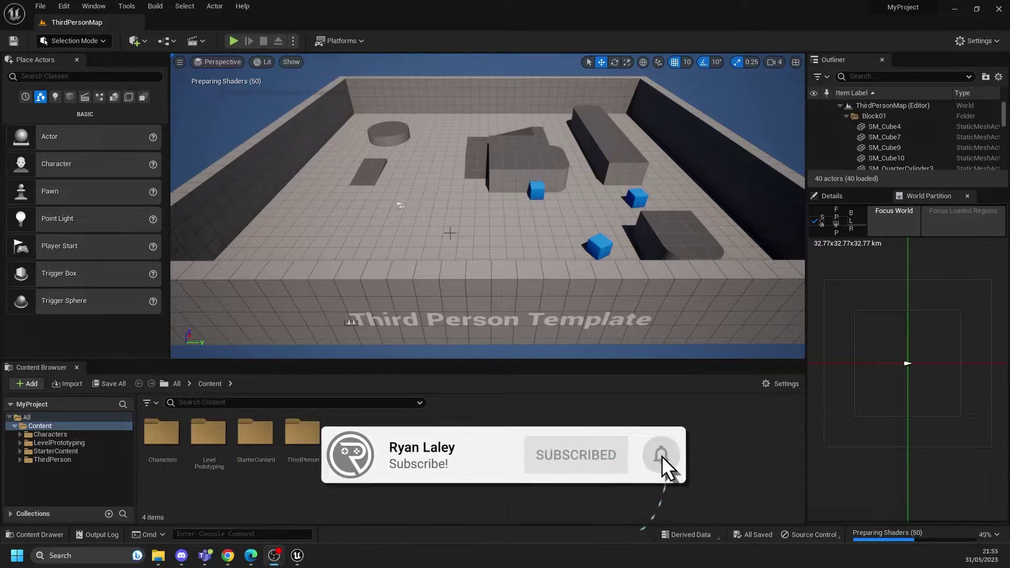
Move the viewport camera down to the open floor area around the player start.
{"action": "scroll", "coordinate": [464, 221], "scroll_direction": "up", "scroll_amount": 1}
{"action": "scroll", "coordinate": [465, 220], "scroll_direction": "up", "scroll_amount": 1}
{"action": "mouse_move", "coordinate": [464, 220]}
{"action": "right_mouse_down"}
{"action": "mouse_move", "coordinate": [464, 201]}
{"action": "mouse_move", "coordinate": [470, 219]}
{"action": "mouse_move", "coordinate": [457, 222]}
{"action": "mouse_move", "coordinate": [470, 221]}
{"action": "right_mouse_up"}
{"action": "left_click_drag", "start_coordinate": [502, 259], "coordinate": [541, 216]}
{"action": "middle_click_drag", "start_coordinate": [477, 169], "coordinate": [442, 194]}
{"action": "middle_click_drag", "start_coordinate": [538, 136], "coordinate": [538, 174]}
{"action": "left_click_drag", "start_coordinate": [538, 137], "coordinate": [506, 173]}
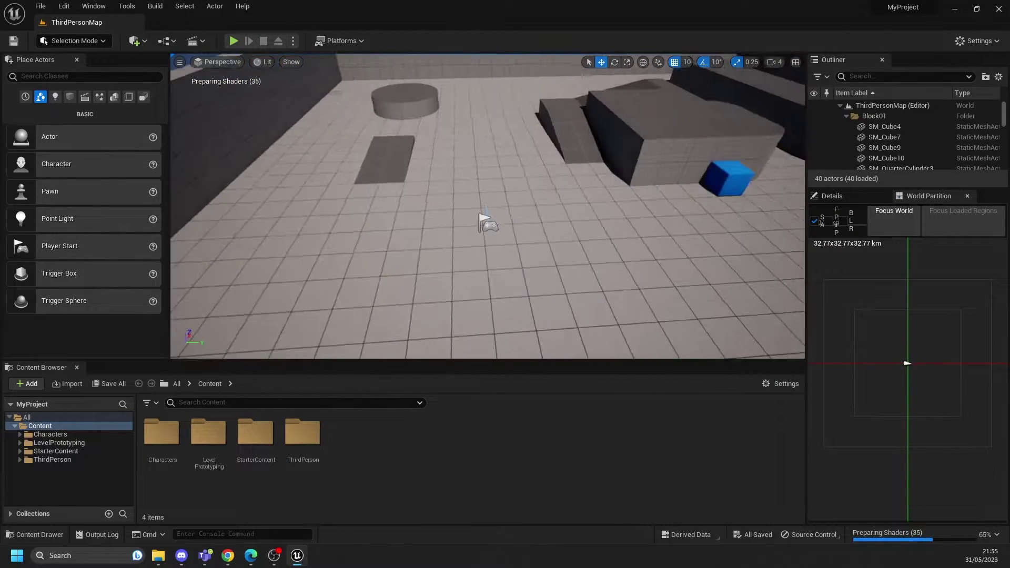
{"action": "middle_click_drag", "start_coordinate": [546, 156], "coordinate": [546, 216]}
{"action": "left_click_drag", "start_coordinate": [496, 201], "coordinate": [496, 153]}
{"action": "right_click_drag", "start_coordinate": [496, 201], "coordinate": [476, 132]}
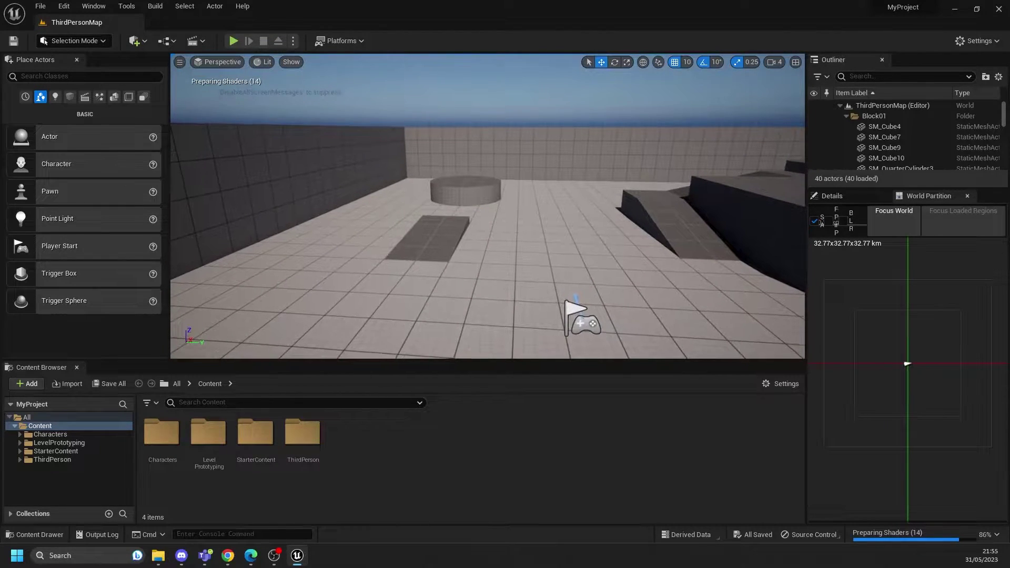
{"action": "middle_click_drag", "start_coordinate": [502, 281], "coordinate": [510, 244]}
{"action": "left_click_drag", "start_coordinate": [500, 225], "coordinate": [499, 288]}
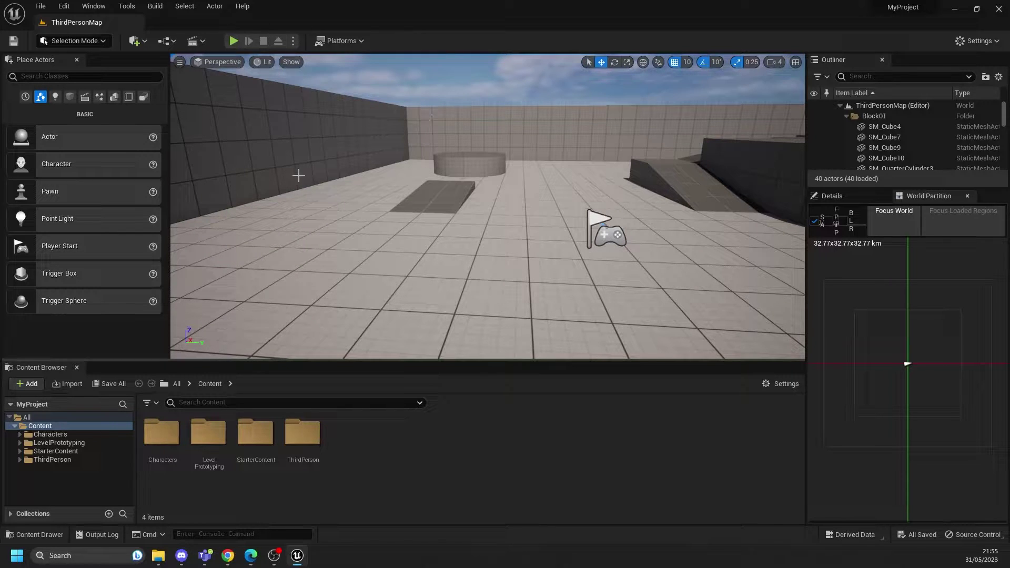
Look through the project's Mannequins animation folders and the Mannequin_UE4 character folder.
{"action": "left_click", "coordinate": [19, 435]}
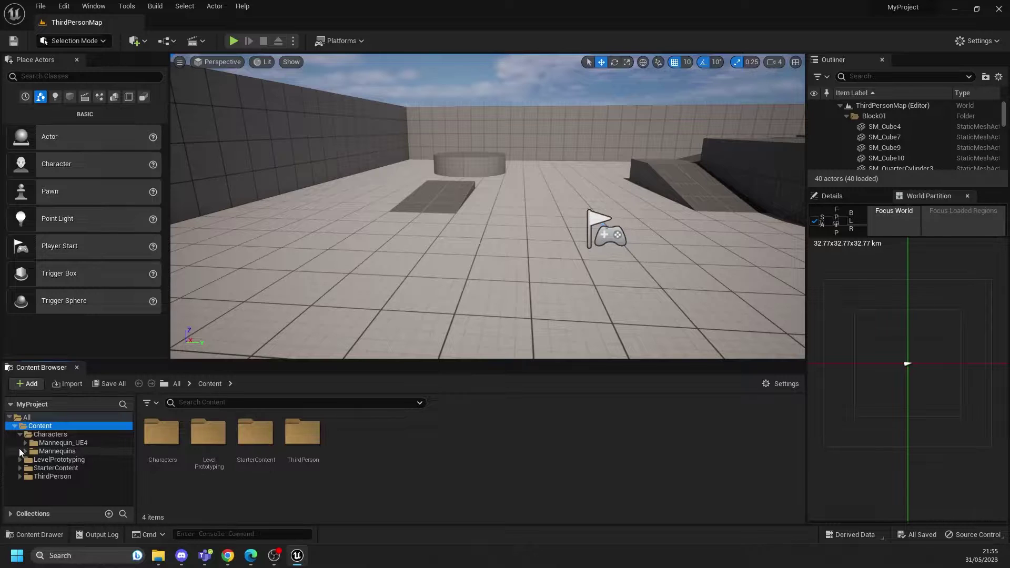
{"action": "left_click", "coordinate": [25, 451]}
{"action": "left_click", "coordinate": [61, 460]}
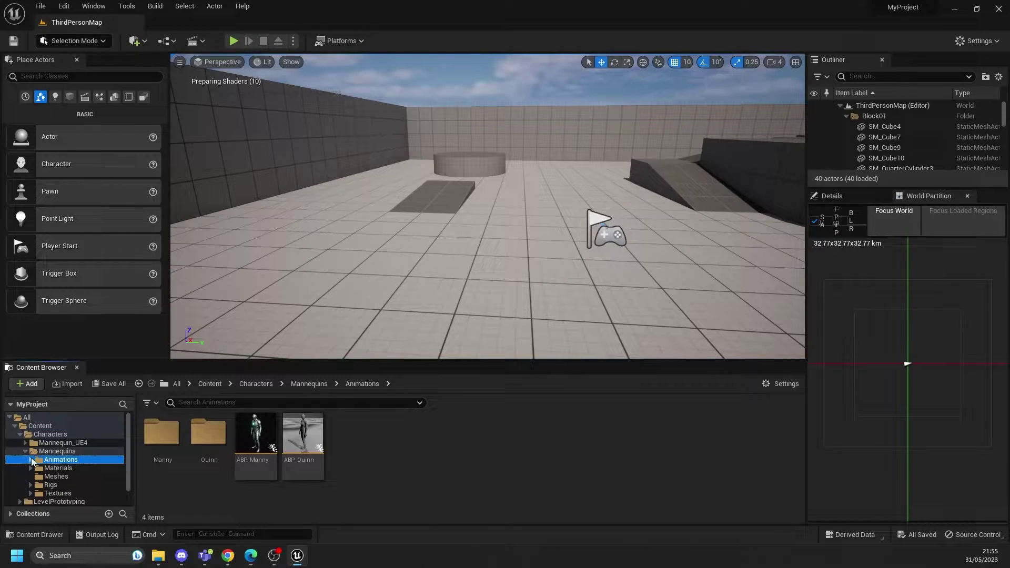
{"action": "mouse_move", "coordinate": [255, 419]}
{"action": "left_click", "coordinate": [30, 459]}
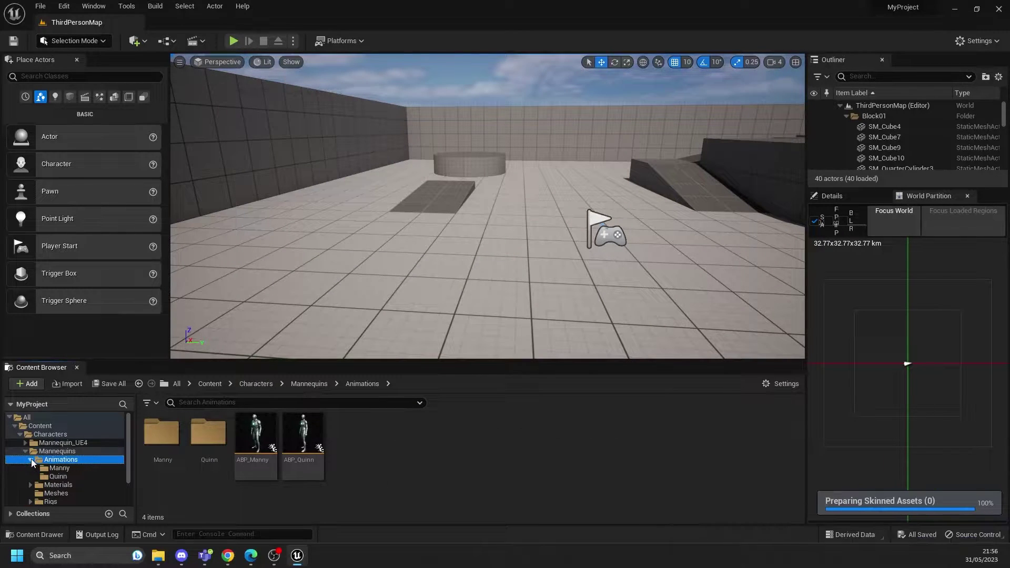
{"action": "scroll", "coordinate": [28, 462], "scroll_direction": "down", "scroll_amount": 1}
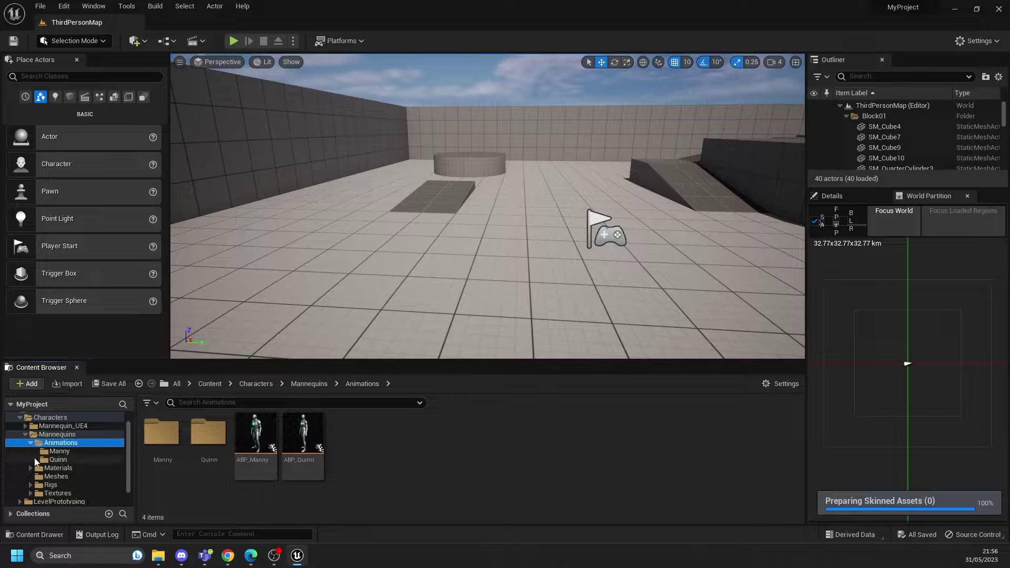
{"action": "left_click", "coordinate": [25, 433]}
{"action": "scroll", "coordinate": [52, 430], "scroll_direction": "up", "scroll_amount": 2}
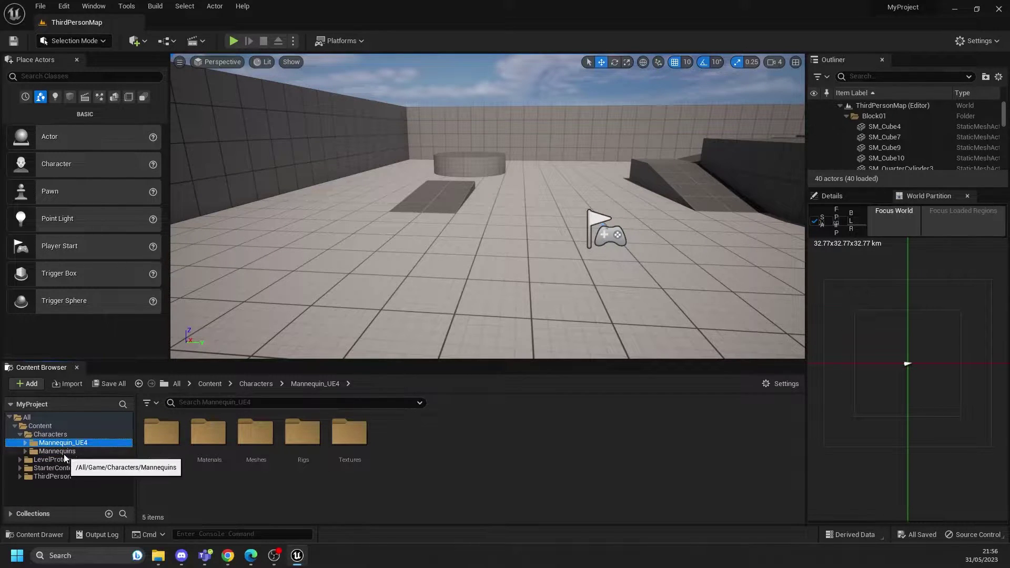
Place the CR_Mannequin_Body control rig from the Mannequins Rigs folder on the level's floor.
{"action": "left_click", "coordinate": [25, 451]}
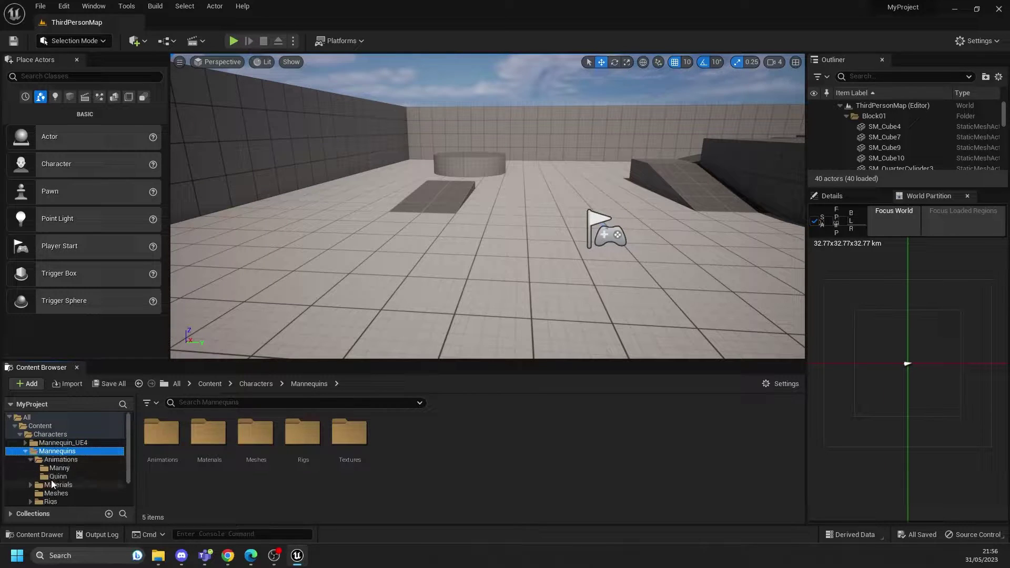
{"action": "scroll", "coordinate": [50, 469], "scroll_direction": "down", "scroll_amount": 1}
{"action": "scroll", "coordinate": [49, 468], "scroll_direction": "down", "scroll_amount": 2}
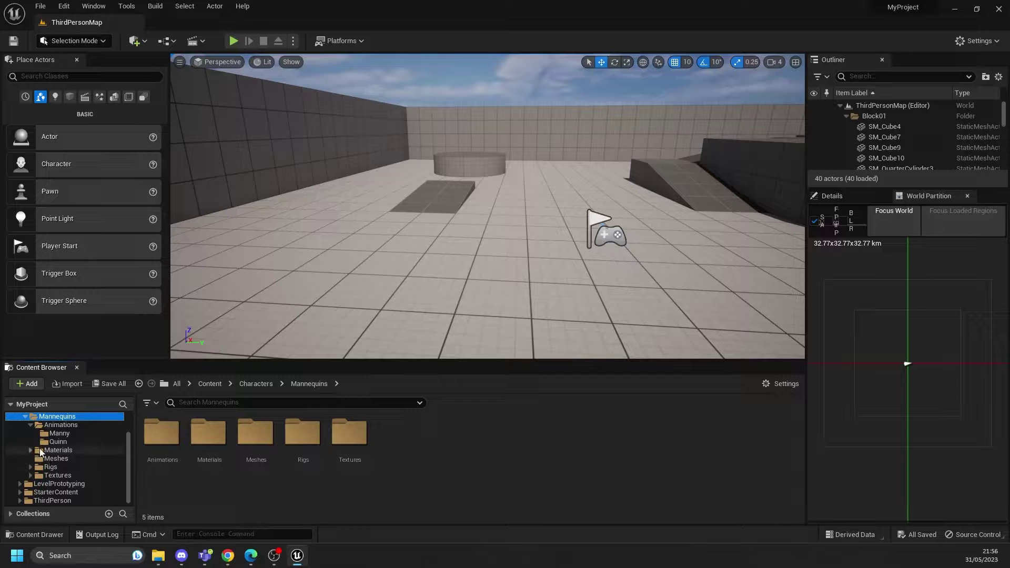
{"action": "double_click", "coordinate": [303, 444]}
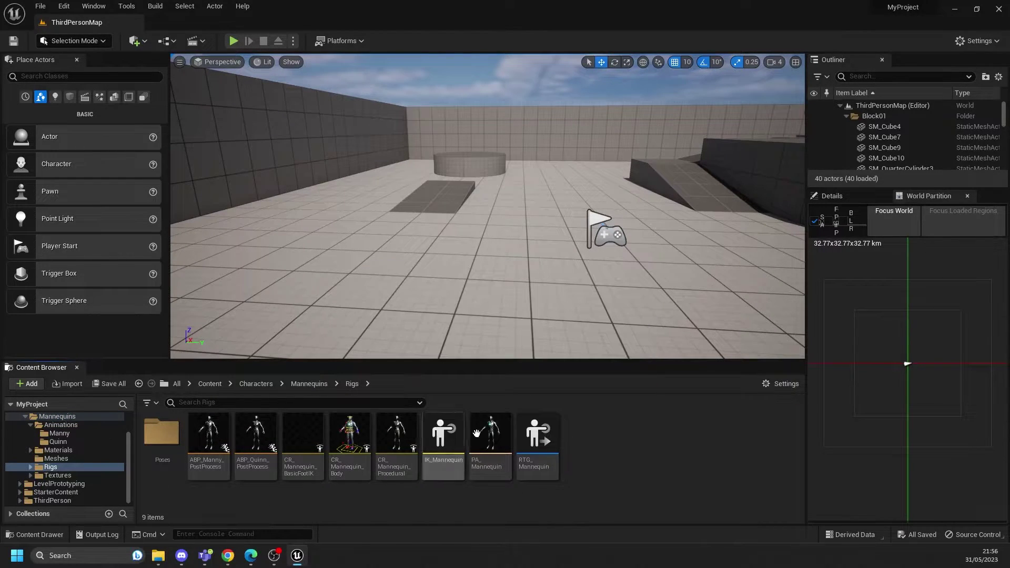
{"action": "left_click", "coordinate": [342, 437]}
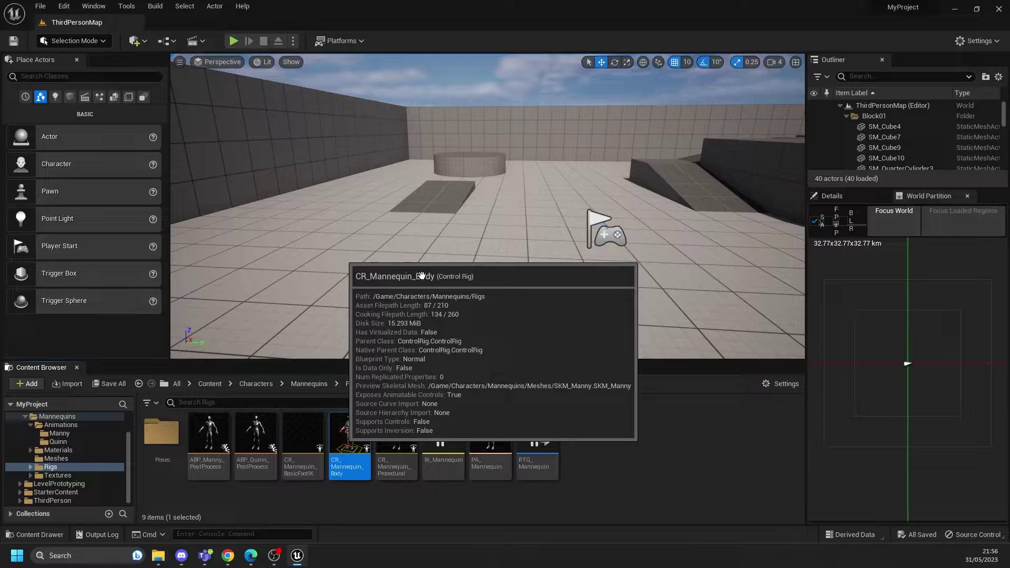
{"action": "left_click_drag", "start_coordinate": [317, 366], "coordinate": [343, 276]}
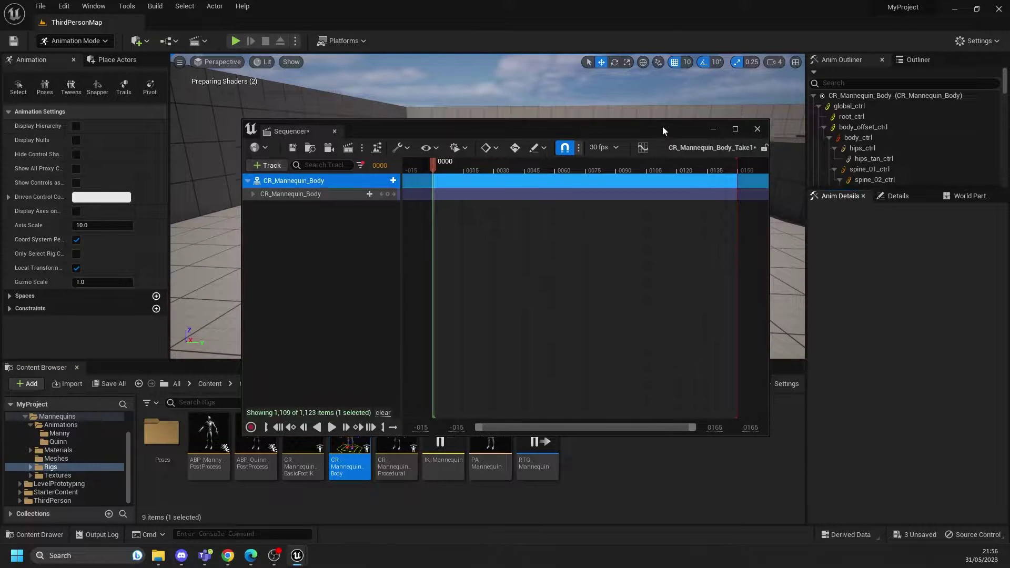
Dock the floating Sequencer window beside the Content Browser.
{"action": "left_click_drag", "start_coordinate": [662, 125], "coordinate": [695, 292]}
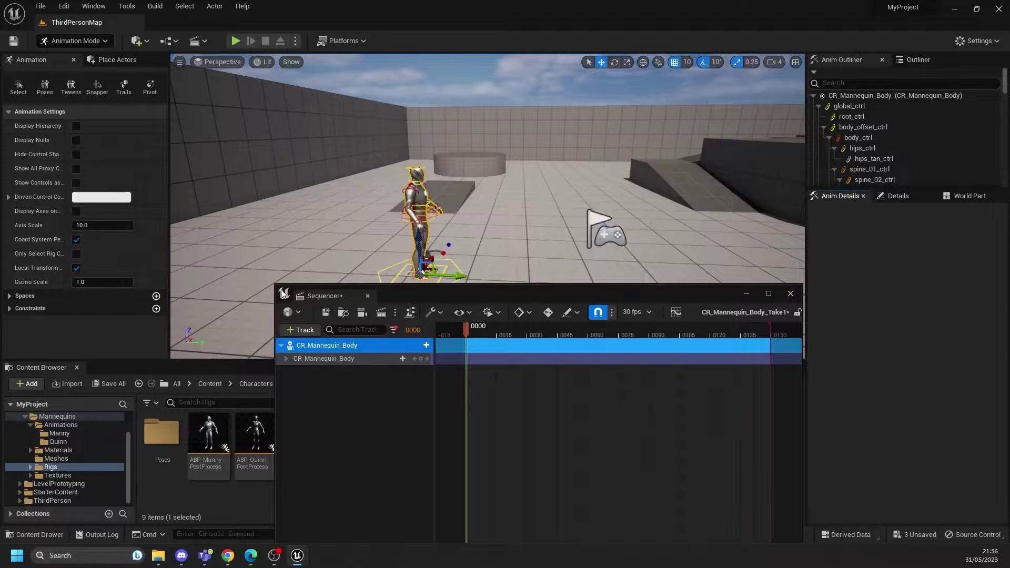
{"action": "left_click_drag", "start_coordinate": [272, 284], "coordinate": [156, 375]}
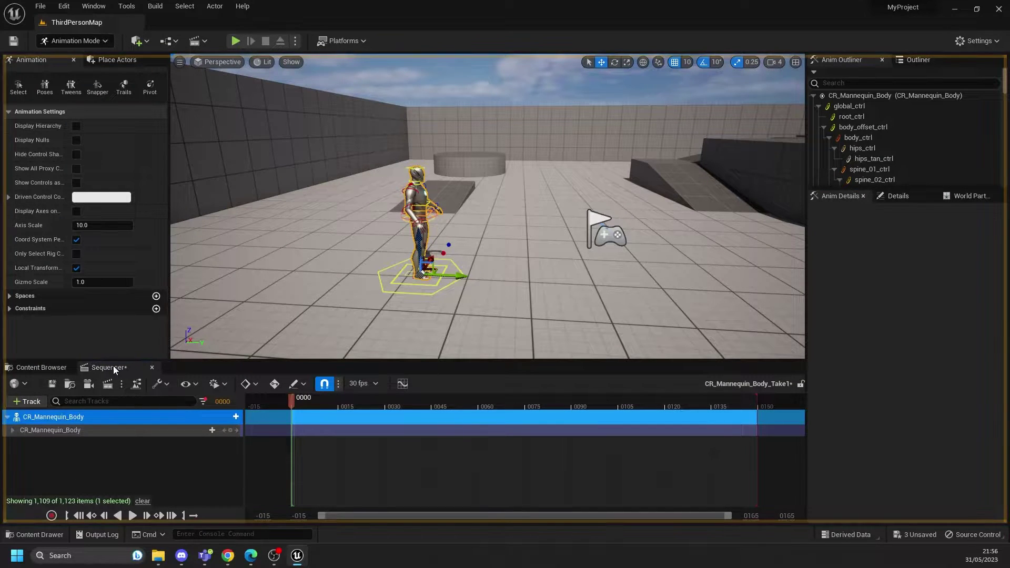
Select the hand_l_fk_ctrl control on the placed mannequin's left wrist.
{"action": "key", "text": "w"}
{"action": "mouse_move", "coordinate": [489, 278]}
{"action": "right_mouse_down"}
{"action": "mouse_move", "coordinate": [421, 255]}
{"action": "mouse_move", "coordinate": [469, 263]}
{"action": "mouse_move", "coordinate": [473, 290]}
{"action": "right_mouse_up"}
{"action": "key", "text": "s"}
{"action": "right_click_drag", "start_coordinate": [474, 240], "coordinate": [402, 239]}
{"action": "key", "text": "w"}
{"action": "mouse_move", "coordinate": [407, 210]}
{"action": "left_mouse_down"}
{"action": "mouse_move", "coordinate": [442, 201]}
{"action": "mouse_move", "coordinate": [444, 182]}
{"action": "mouse_move", "coordinate": [422, 215]}
{"action": "left_mouse_up"}
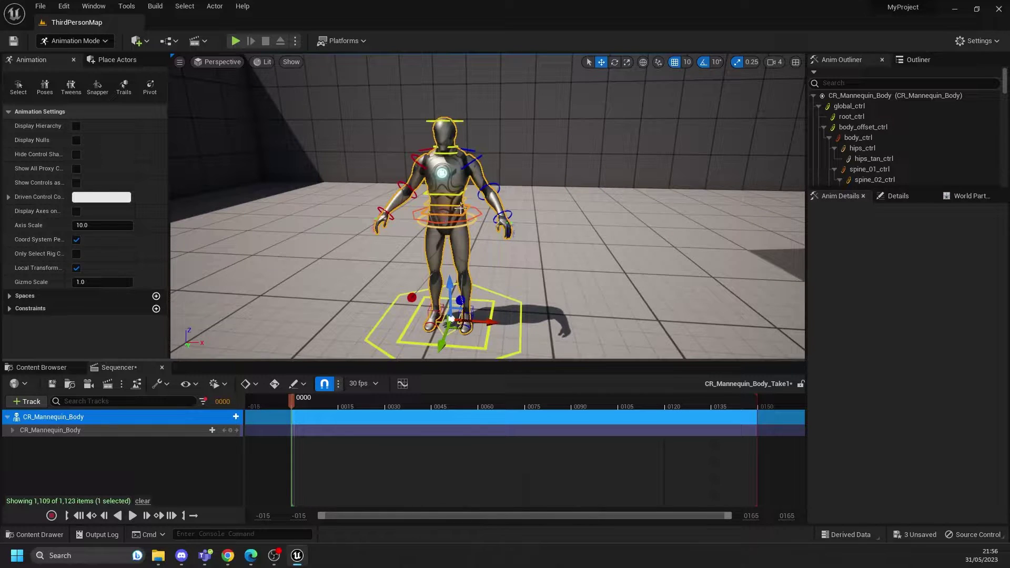
{"action": "key", "text": "a"}
{"action": "mouse_move", "coordinate": [419, 208]}
{"action": "right_mouse_down"}
{"action": "mouse_move", "coordinate": [388, 208]}
{"action": "mouse_move", "coordinate": [415, 208]}
{"action": "right_mouse_up"}
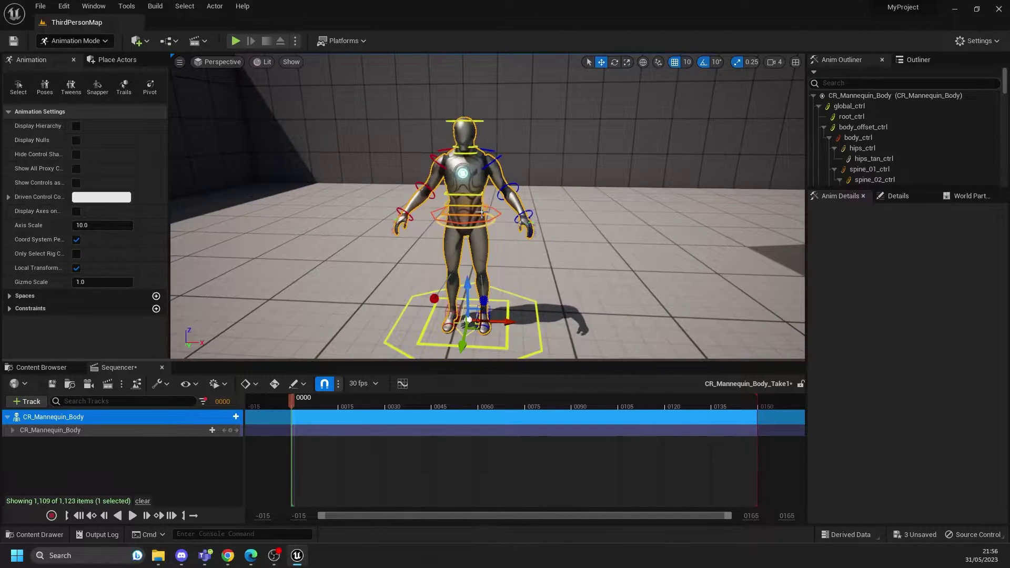
{"action": "scroll", "coordinate": [482, 212], "scroll_direction": "up", "scroll_amount": 4}
{"action": "left_click_drag", "start_coordinate": [457, 215], "coordinate": [416, 205]}
{"action": "mouse_move", "coordinate": [506, 198]}
{"action": "left_mouse_down"}
{"action": "mouse_move", "coordinate": [538, 138]}
{"action": "mouse_move", "coordinate": [494, 221]}
{"action": "mouse_move", "coordinate": [521, 181]}
{"action": "mouse_move", "coordinate": [504, 197]}
{"action": "left_mouse_up"}
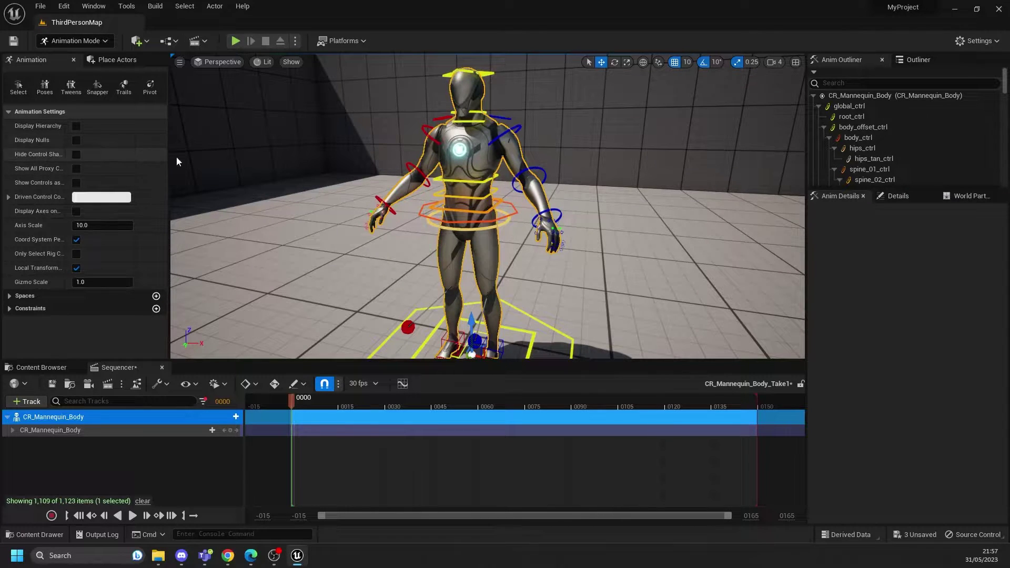
{"action": "left_click_drag", "start_coordinate": [575, 275], "coordinate": [569, 244]}
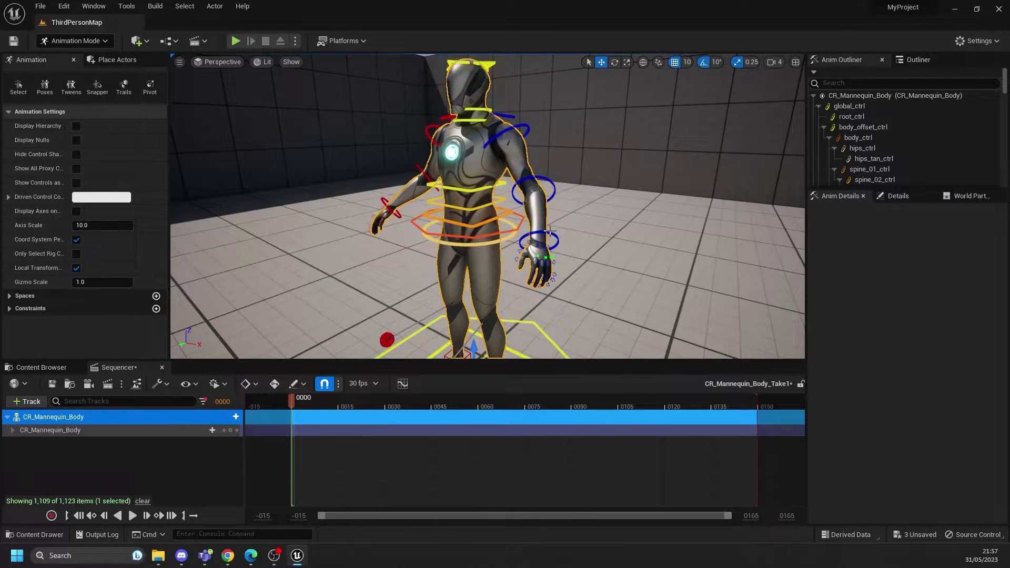
{"action": "left_click", "coordinate": [561, 244]}
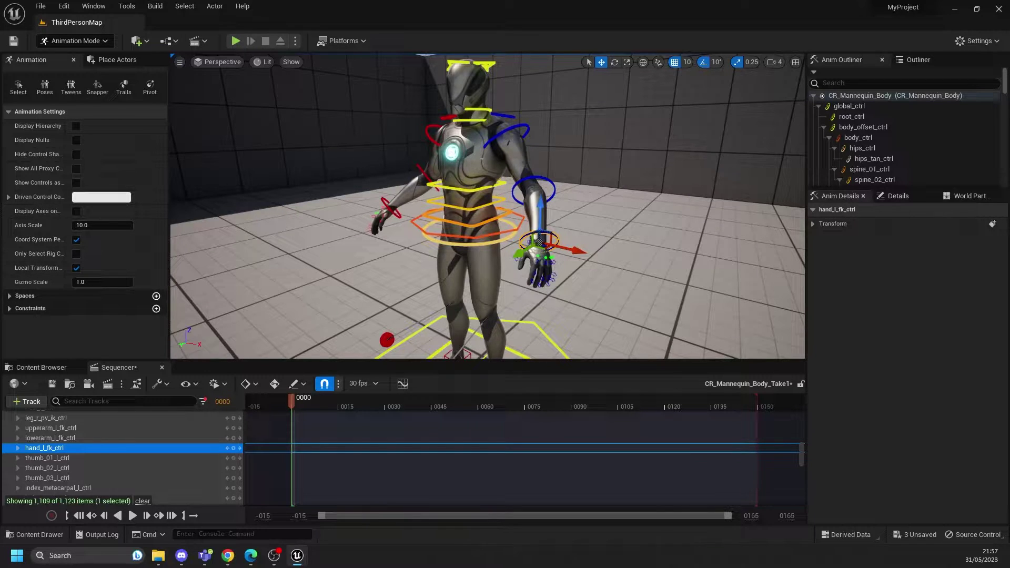
{"action": "mouse_move", "coordinate": [537, 168]}
{"action": "left_mouse_down"}
{"action": "mouse_move", "coordinate": [538, 131]}
{"action": "mouse_move", "coordinate": [540, 197]}
{"action": "mouse_move", "coordinate": [539, 158]}
{"action": "left_mouse_up"}
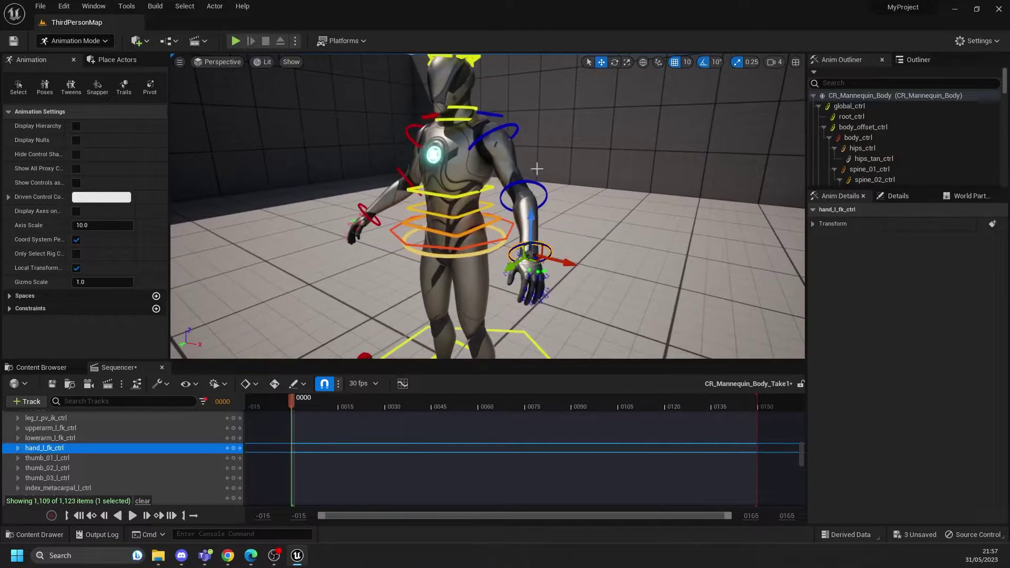
Enlarge the Anim Outliner and look through the mannequin rig's control hierarchy, from the body controls to the legs and toes.
{"action": "scroll", "coordinate": [887, 140], "scroll_direction": "down", "scroll_amount": 4}
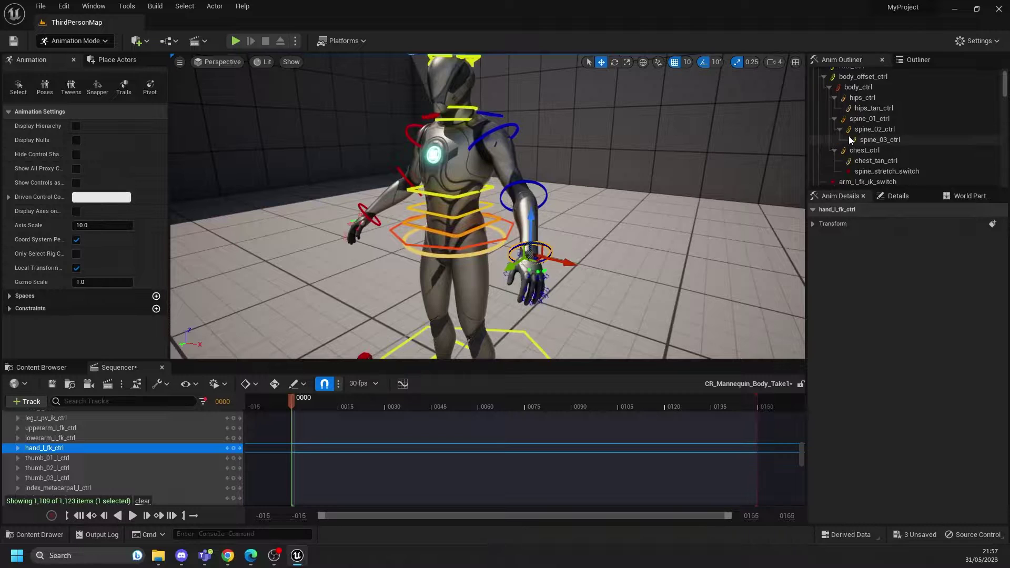
{"action": "scroll", "coordinate": [887, 126], "scroll_direction": "up", "scroll_amount": 4}
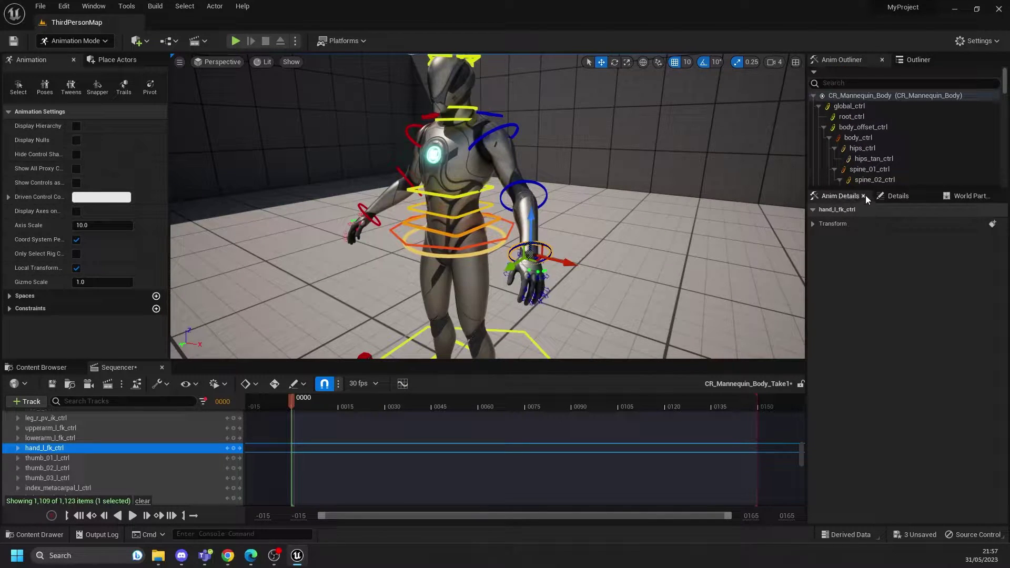
{"action": "left_click_drag", "start_coordinate": [862, 188], "coordinate": [845, 268]}
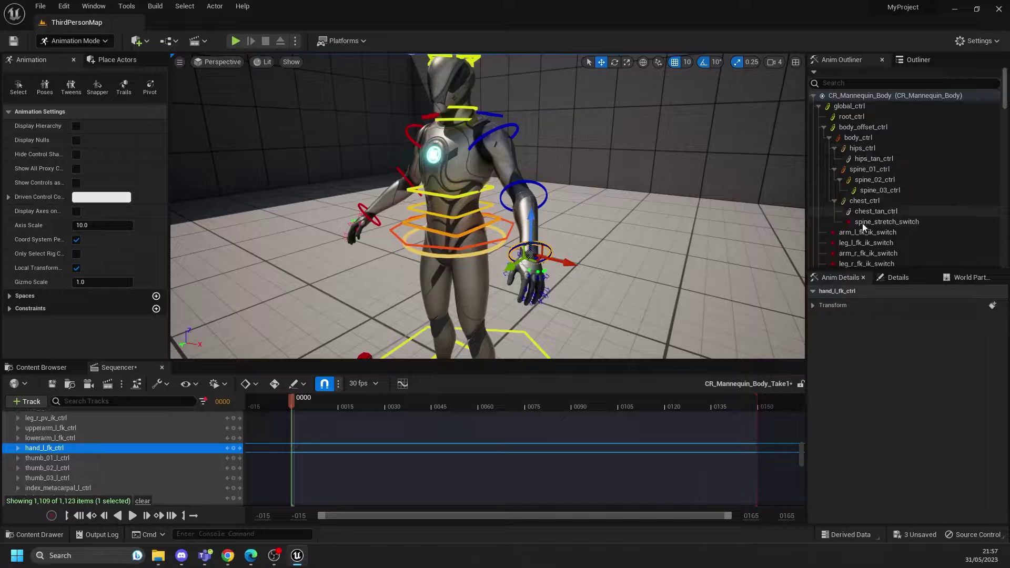
{"action": "scroll", "coordinate": [856, 179], "scroll_direction": "down", "scroll_amount": 15}
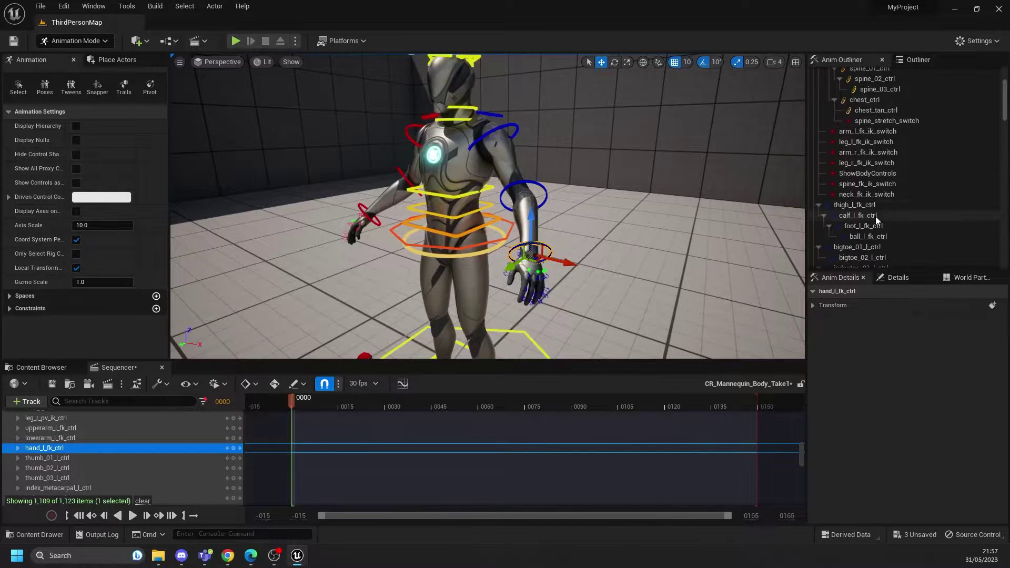
{"action": "scroll", "coordinate": [875, 219], "scroll_direction": "down", "scroll_amount": 7}
{"action": "scroll", "coordinate": [855, 188], "scroll_direction": "up", "scroll_amount": 9}
{"action": "scroll", "coordinate": [856, 194], "scroll_direction": "up", "scroll_amount": 15}
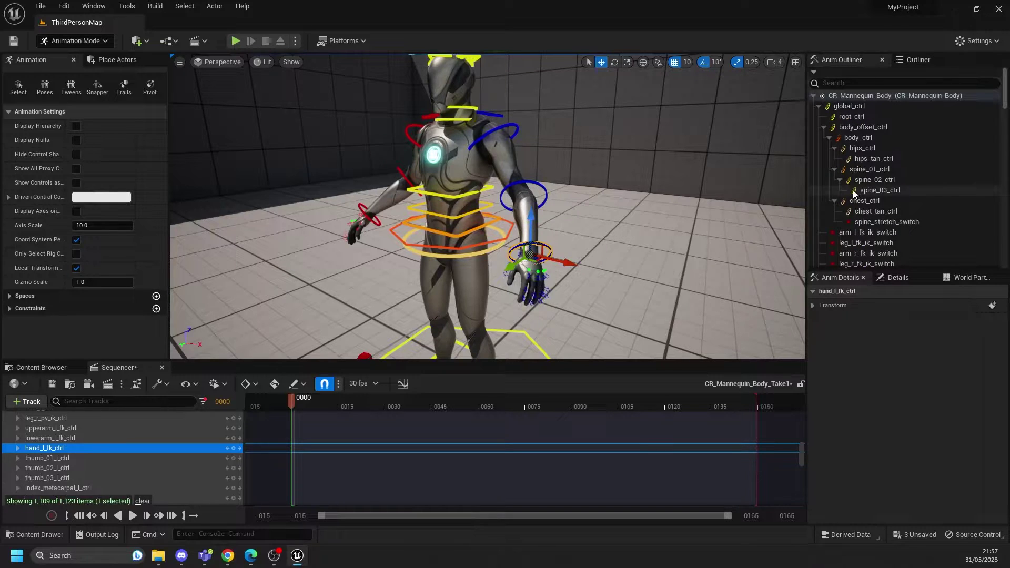
{"action": "scroll", "coordinate": [853, 160], "scroll_direction": "down", "scroll_amount": 6}
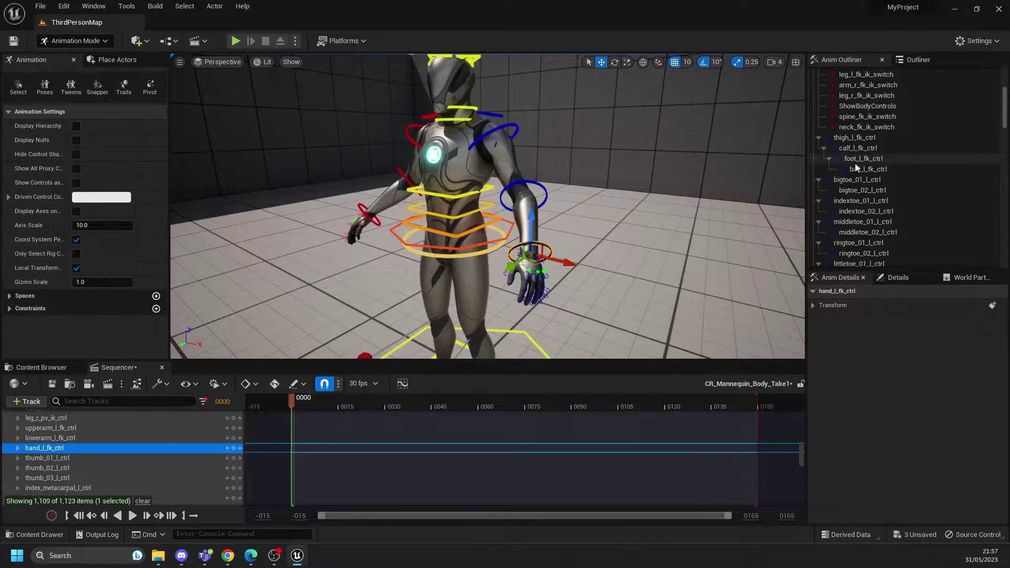
{"action": "scroll", "coordinate": [881, 187], "scroll_direction": "down", "scroll_amount": 1}
{"action": "scroll", "coordinate": [876, 176], "scroll_direction": "down", "scroll_amount": 2}
{"action": "scroll", "coordinate": [868, 163], "scroll_direction": "down", "scroll_amount": 1}
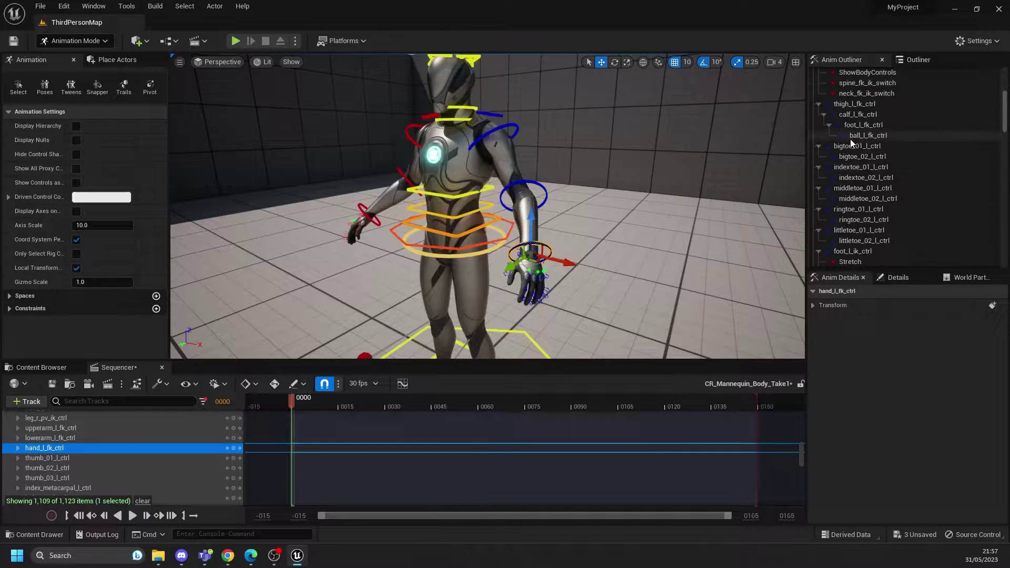
Show the left hand control's location, rotation and scale, and compare its animation details with the general Details and World Partition views.
{"action": "left_click", "coordinate": [813, 305]}
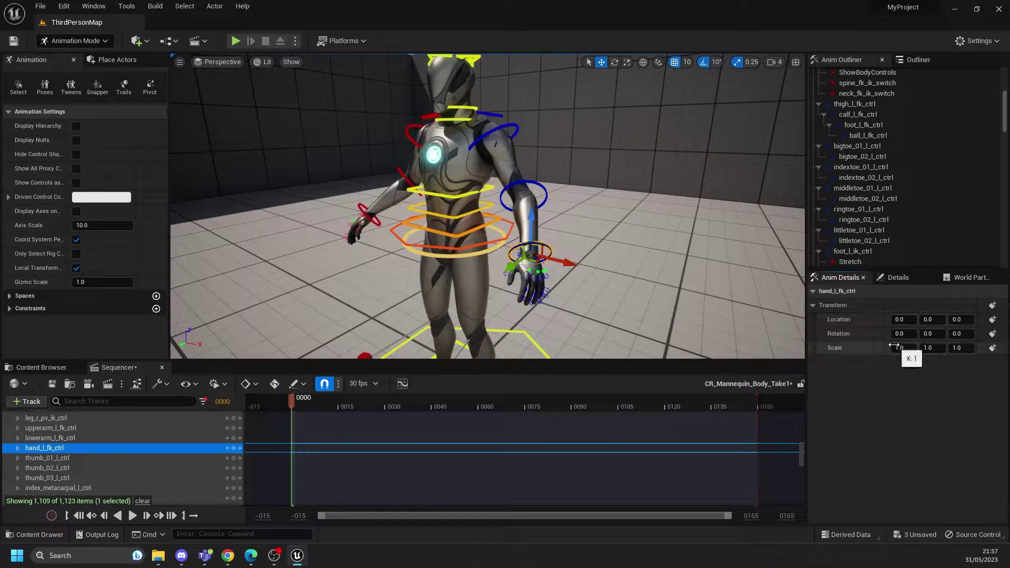
{"action": "left_click", "coordinate": [898, 276]}
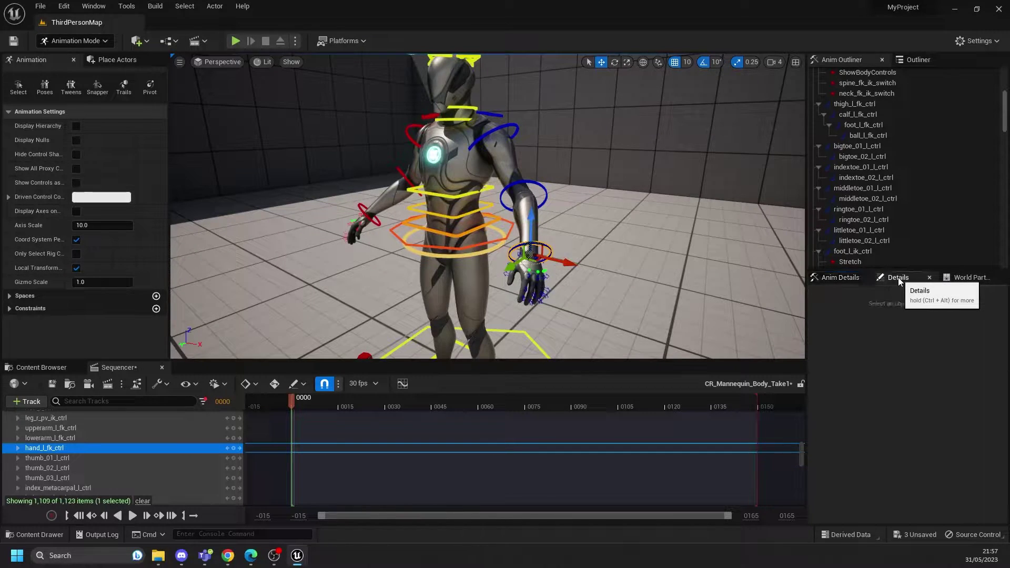
{"action": "left_click", "coordinate": [972, 277]}
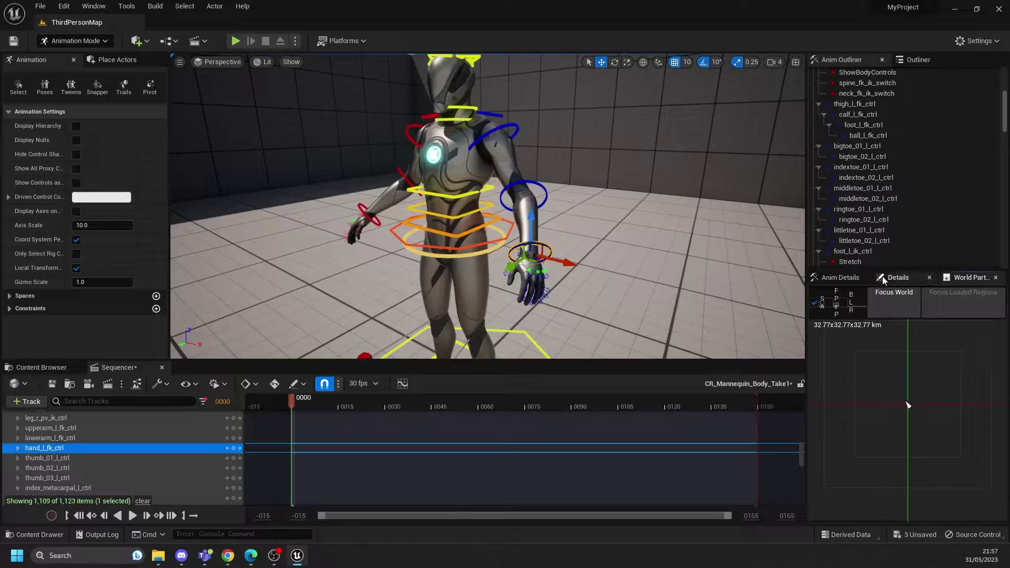
{"action": "left_click", "coordinate": [841, 278]}
{"action": "left_click", "coordinate": [970, 278]}
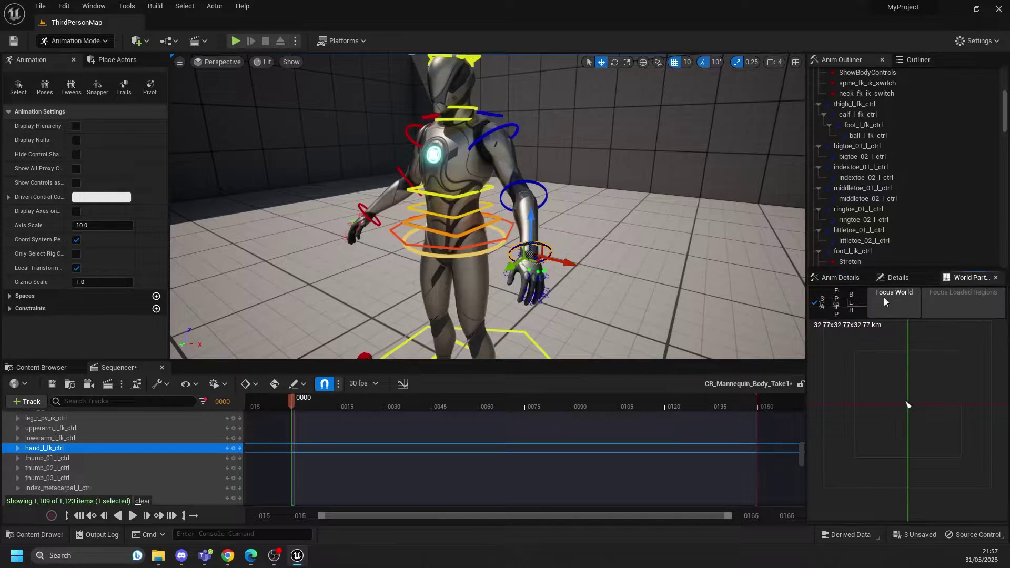
{"action": "left_click", "coordinate": [836, 277]}
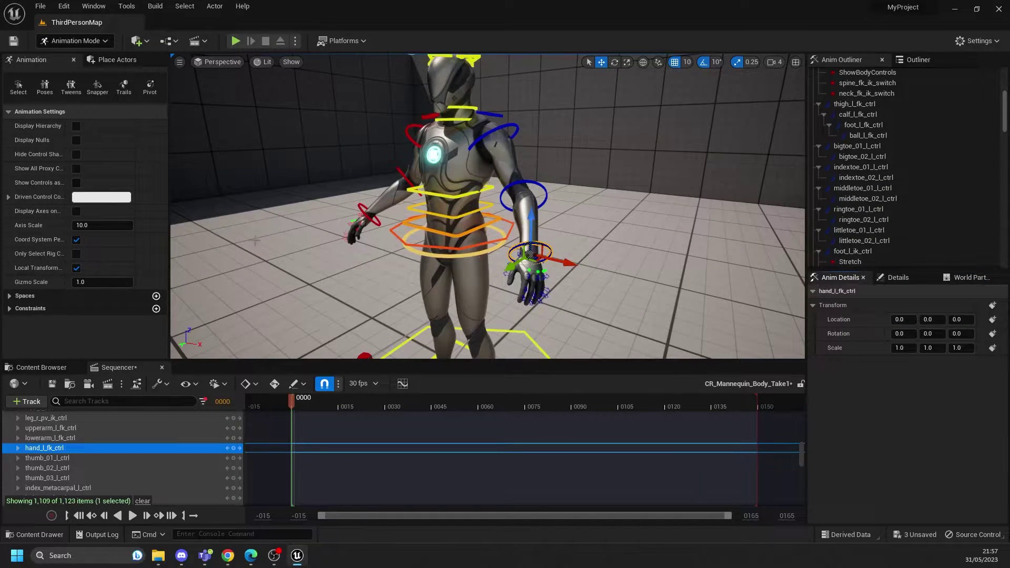
{"action": "scroll", "coordinate": [884, 200], "scroll_direction": "down", "scroll_amount": 5}
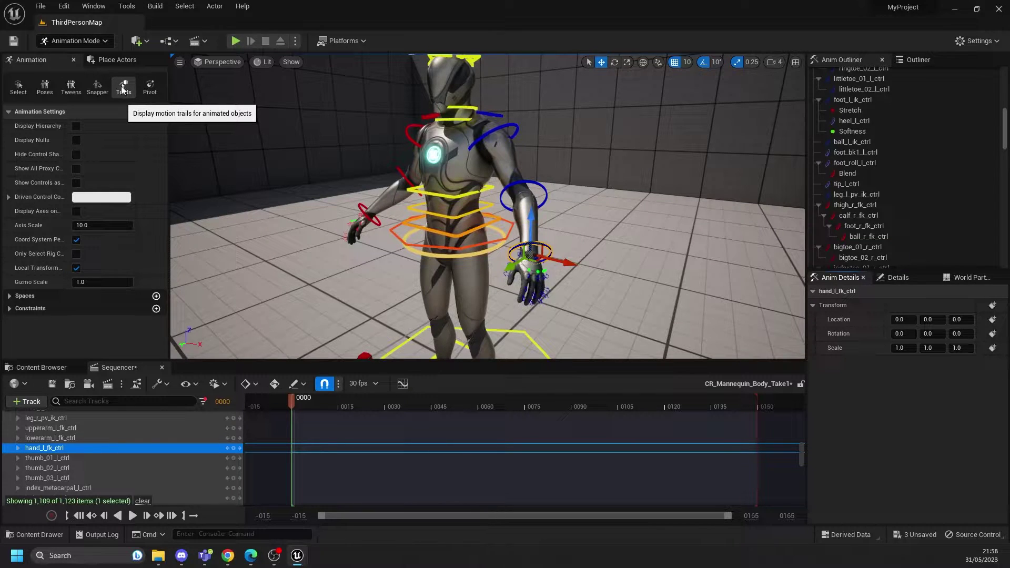
{"action": "scroll", "coordinate": [382, 126], "scroll_direction": "down", "scroll_amount": 5}
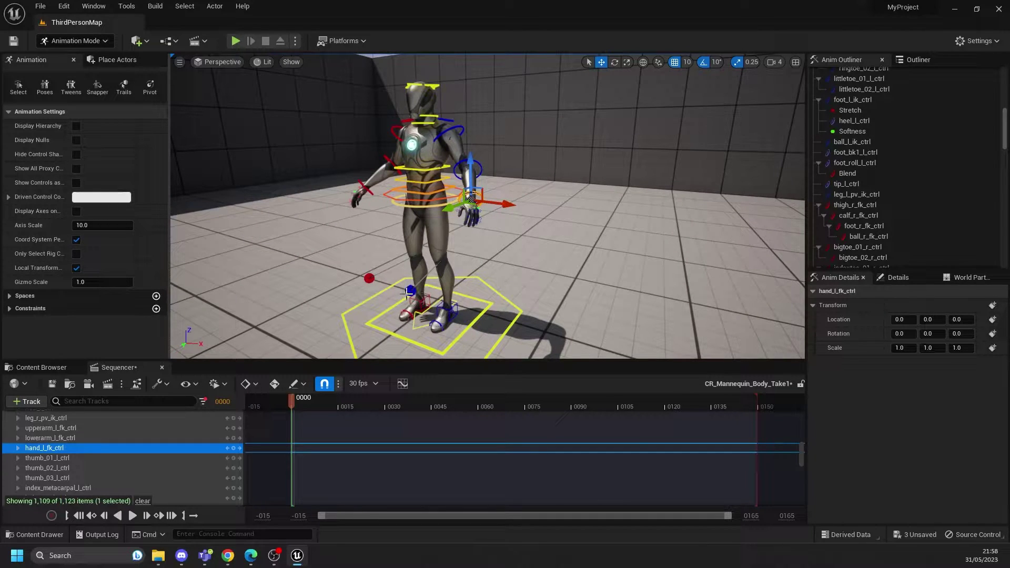
Select the left foot IK control, move it off the floor, and turn off grid, rotation and scale snapping in the viewport.
{"action": "left_click", "coordinate": [450, 307]}
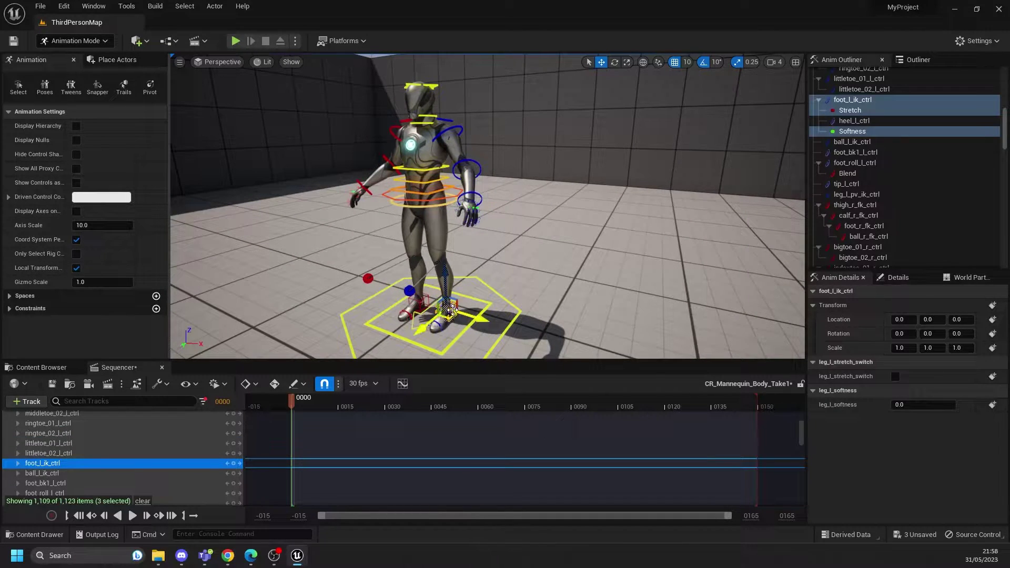
{"action": "mouse_move", "coordinate": [447, 309]}
{"action": "left_mouse_down"}
{"action": "mouse_move", "coordinate": [451, 288]}
{"action": "mouse_move", "coordinate": [459, 294]}
{"action": "left_mouse_up"}
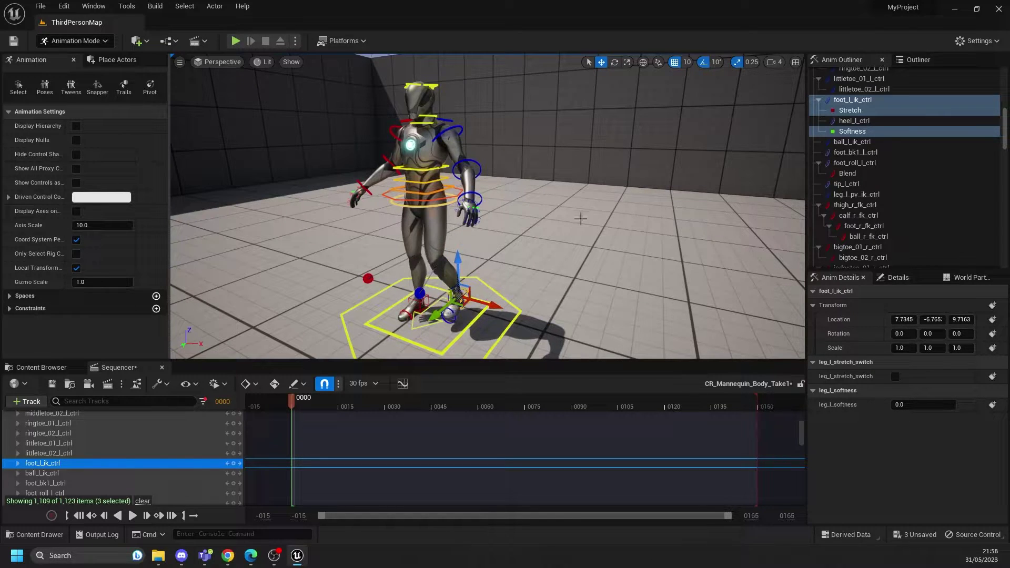
{"action": "left_click", "coordinate": [702, 61]}
{"action": "left_click", "coordinate": [738, 62]}
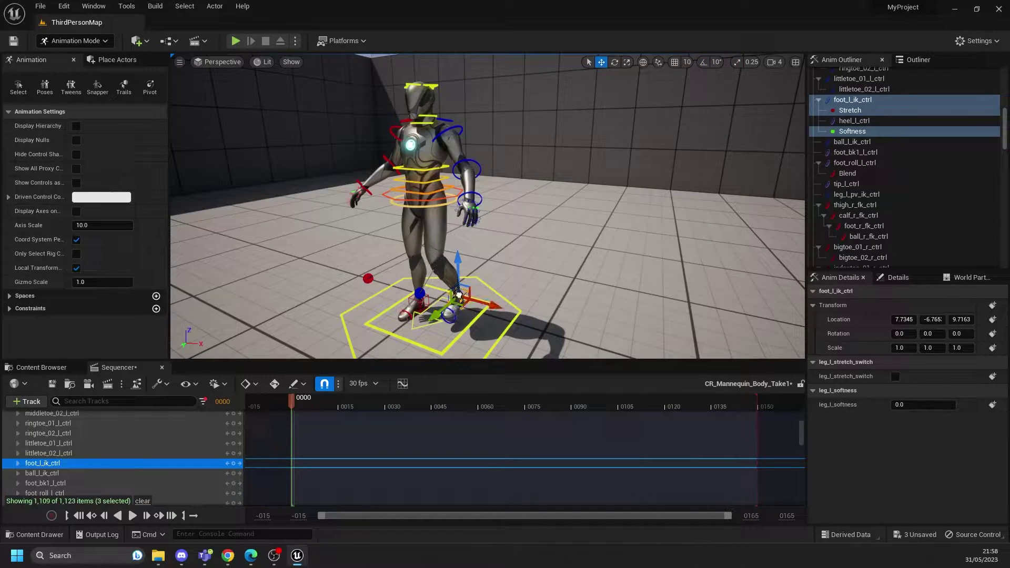
Move the left foot IK control freely to a raised forward position at about X -3.3, Y 20.5, Z 21.3.
{"action": "left_click_drag", "start_coordinate": [458, 295], "coordinate": [411, 312]}
{"action": "left_click_drag", "start_coordinate": [444, 277], "coordinate": [434, 287]}
{"action": "right_click_drag", "start_coordinate": [444, 281], "coordinate": [553, 304]}
{"action": "left_click_drag", "start_coordinate": [553, 304], "coordinate": [511, 296], "text": "alt"}
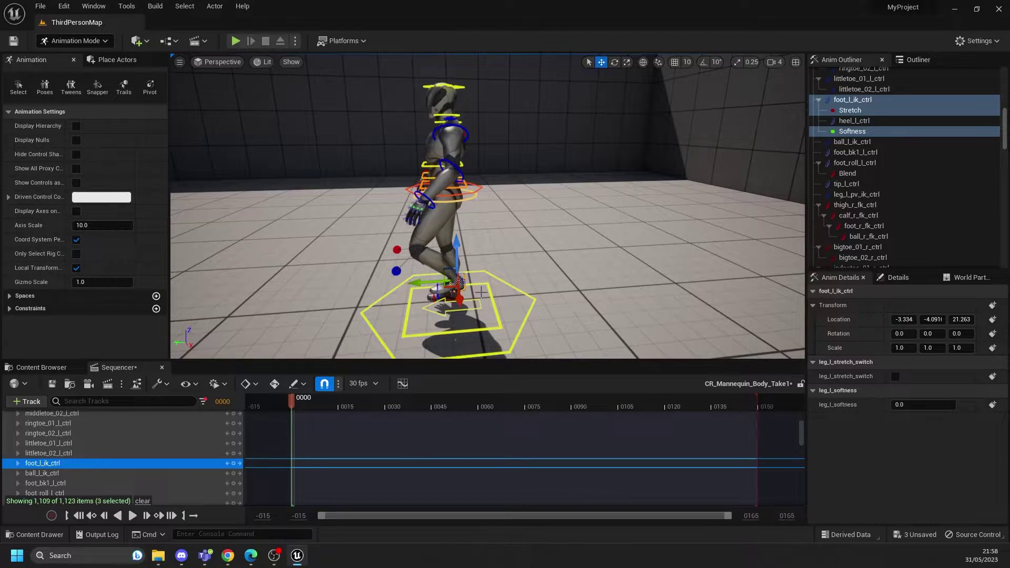
{"action": "left_click_drag", "start_coordinate": [453, 282], "coordinate": [424, 282]}
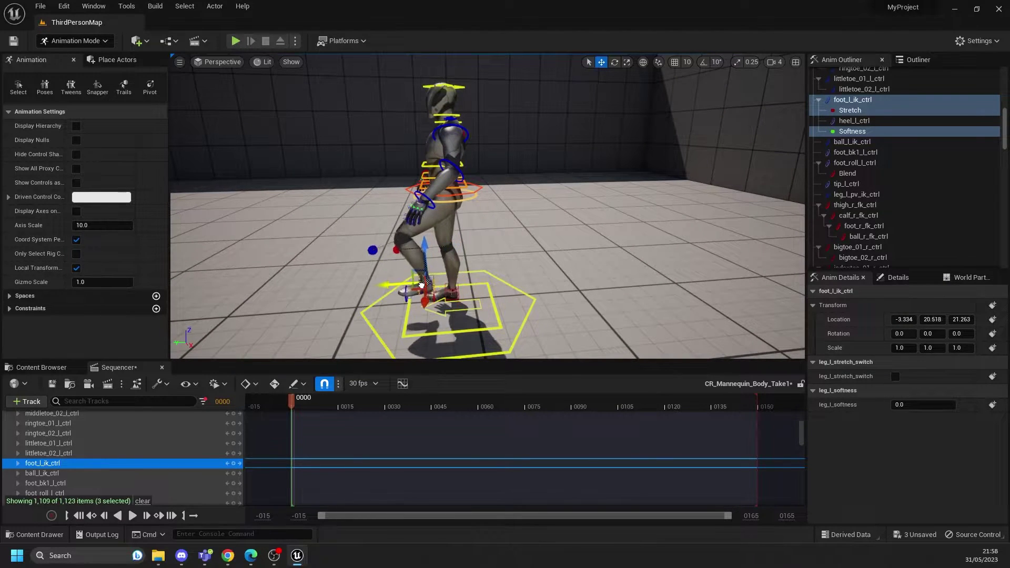
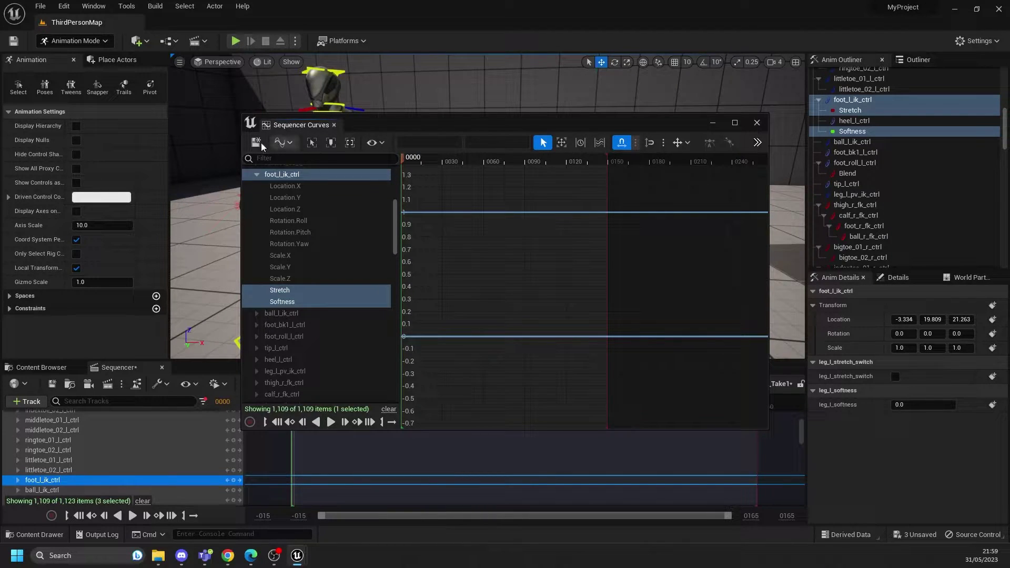
Examine the Sequencer Curves window's view modes, framing commands, tangent visibility options and control list for the left foot, and close it.
{"action": "left_click", "coordinate": [284, 142]}
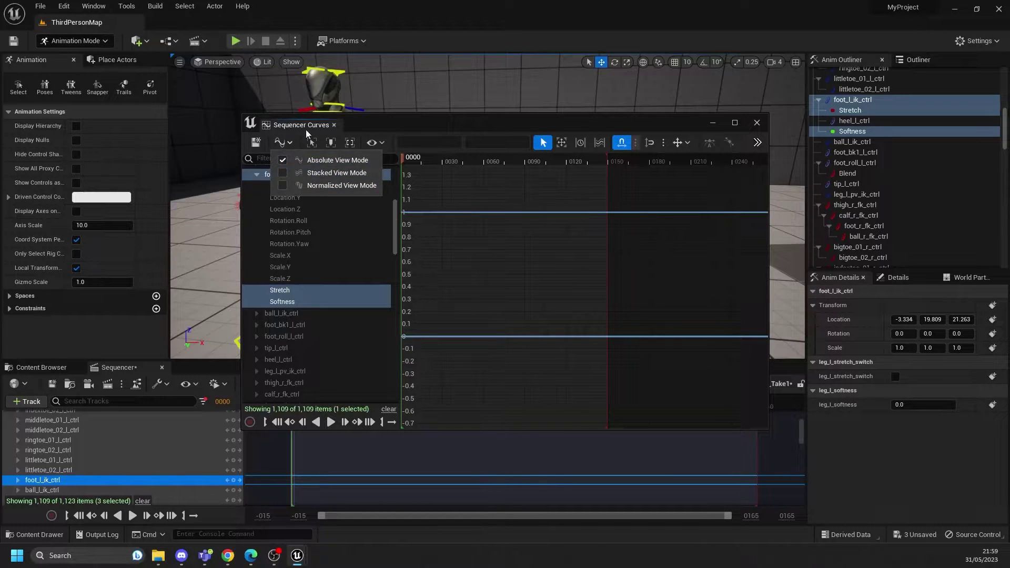
{"action": "left_click", "coordinate": [411, 124]}
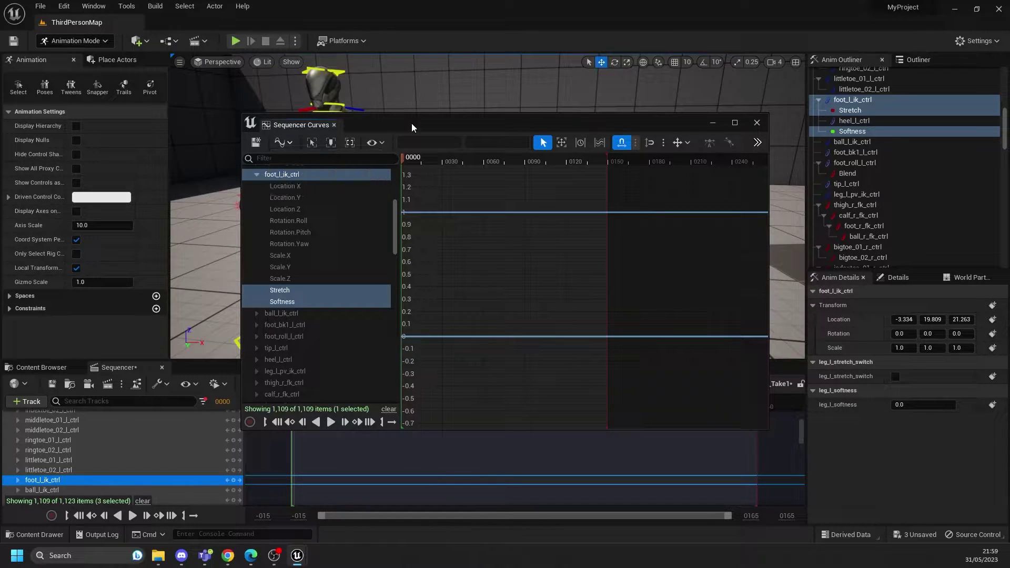
{"action": "left_click", "coordinate": [312, 143]}
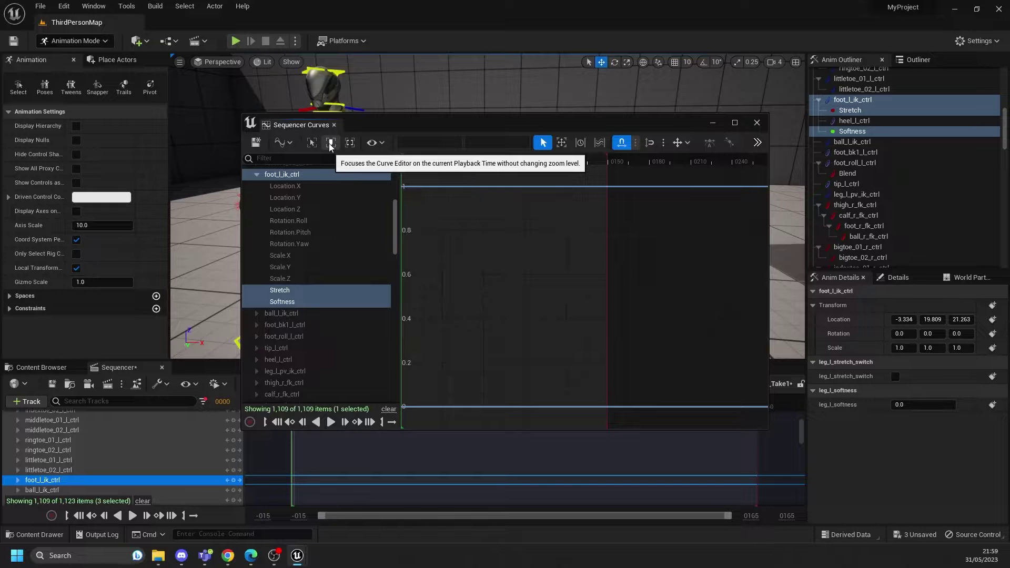
{"action": "left_click", "coordinate": [330, 143]}
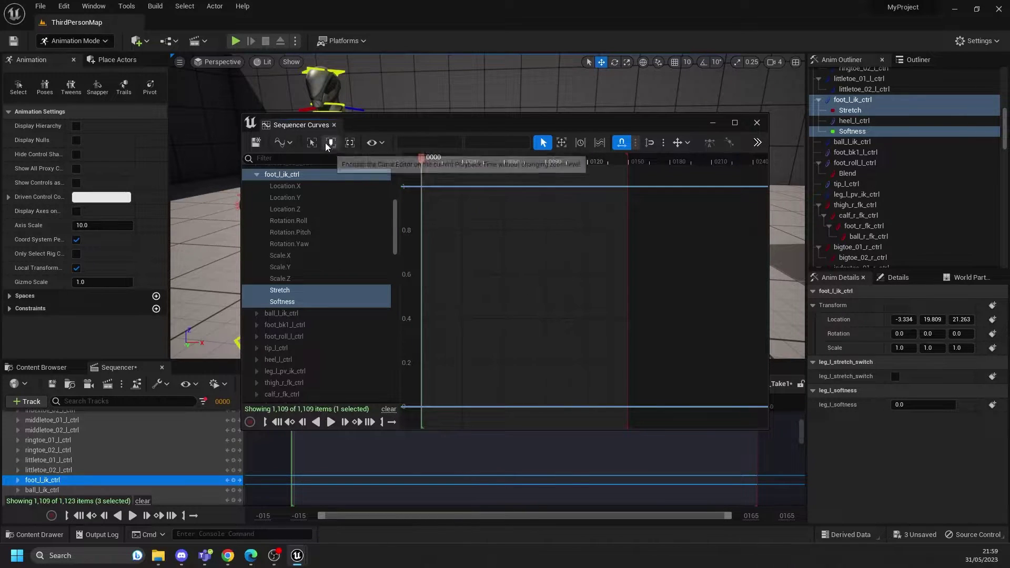
{"action": "left_click", "coordinate": [382, 143]}
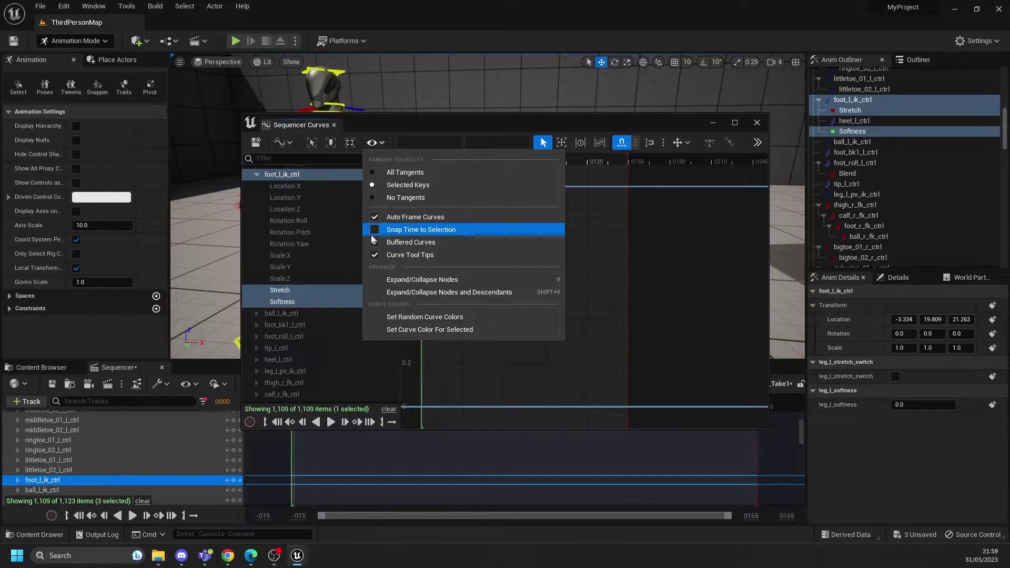
{"action": "left_click", "coordinate": [632, 122]}
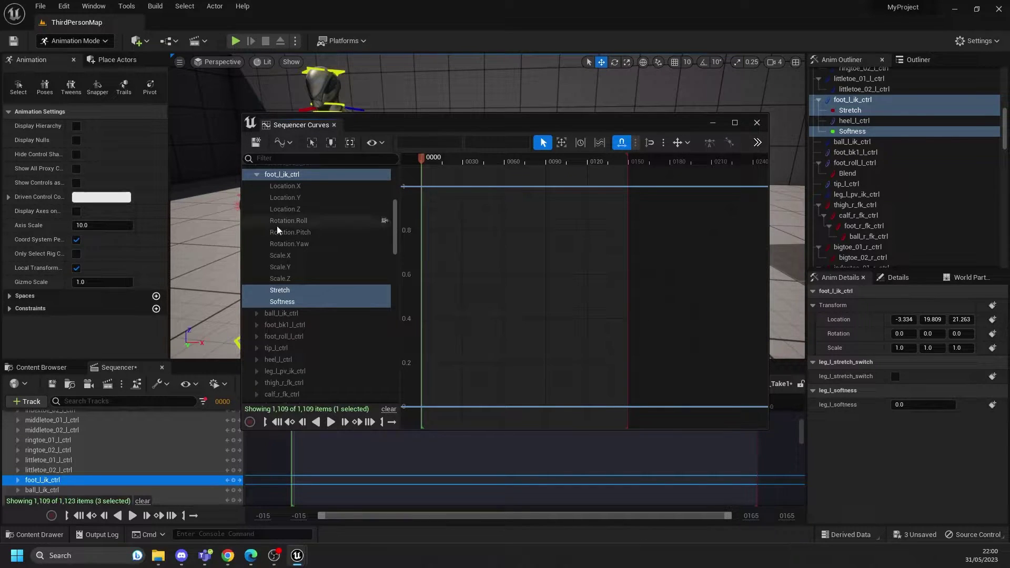
{"action": "scroll", "coordinate": [277, 227], "scroll_direction": "up", "scroll_amount": 5}
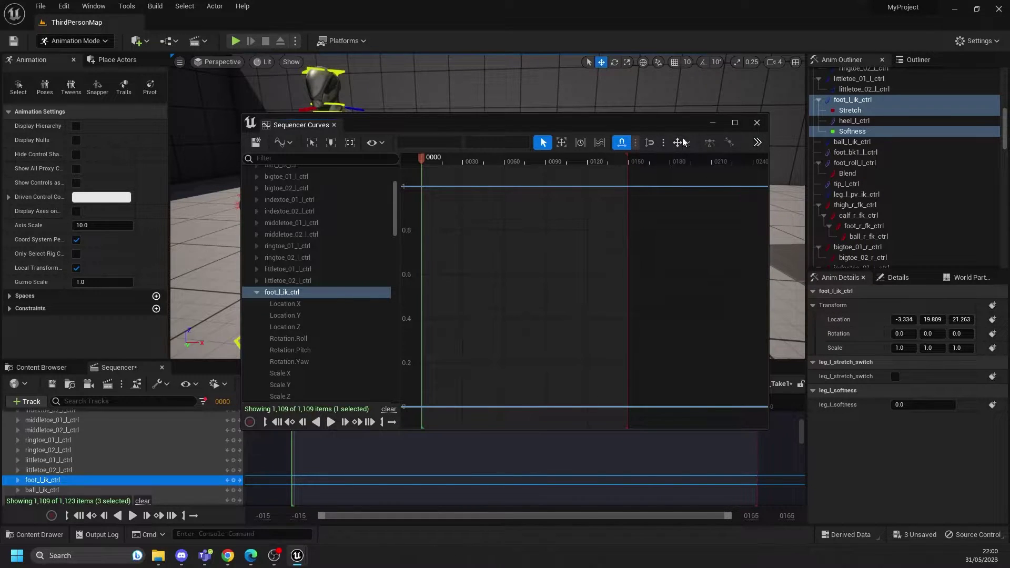
{"action": "left_click", "coordinate": [758, 123]}
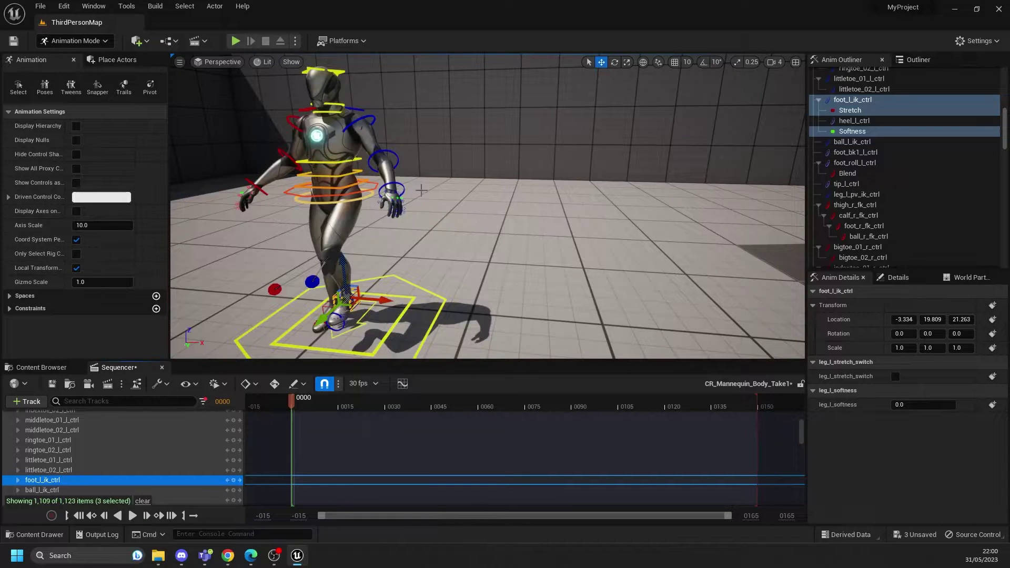
View the Control Rig Pose library with its folders and pose creation option, and close it.
{"action": "scroll", "coordinate": [331, 199], "scroll_direction": "up", "scroll_amount": 1}
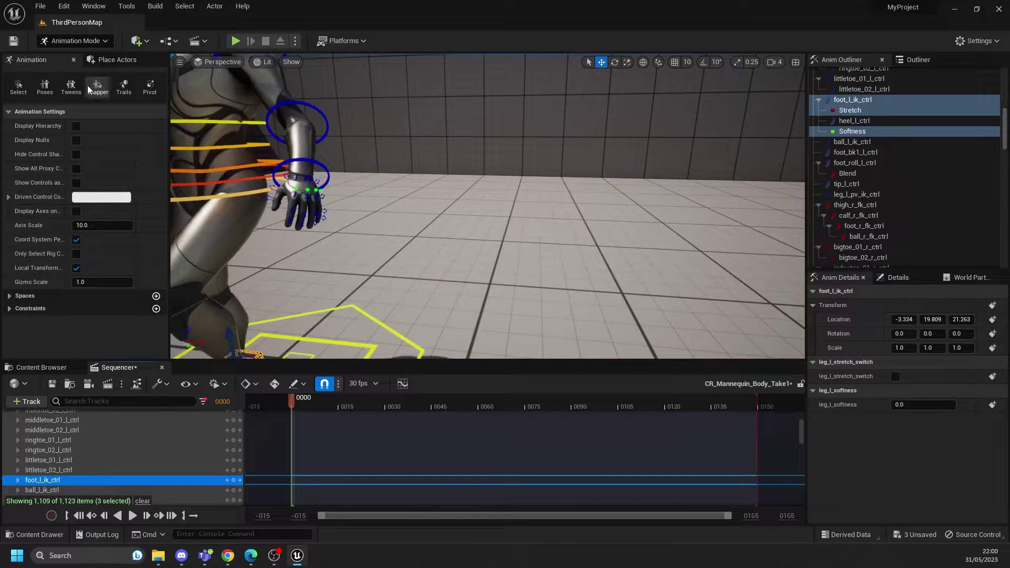
{"action": "scroll", "coordinate": [358, 120], "scroll_direction": "down", "scroll_amount": 1}
{"action": "mouse_move", "coordinate": [221, 133]}
{"action": "right_mouse_down"}
{"action": "mouse_move", "coordinate": [368, 210]}
{"action": "mouse_move", "coordinate": [231, 174]}
{"action": "mouse_move", "coordinate": [221, 133]}
{"action": "right_mouse_up"}
{"action": "left_click", "coordinate": [45, 87]}
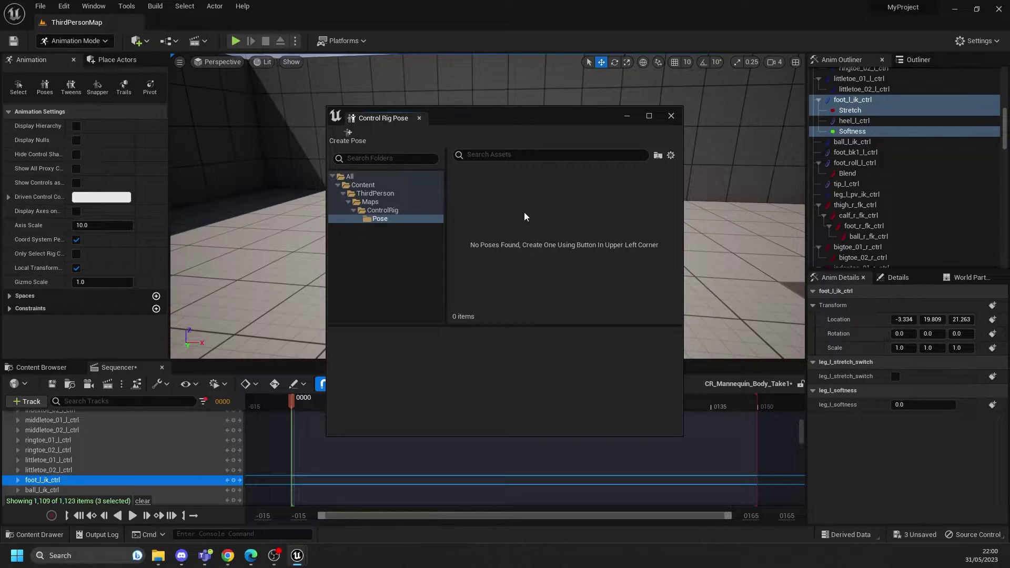
{"action": "left_click", "coordinate": [672, 116]}
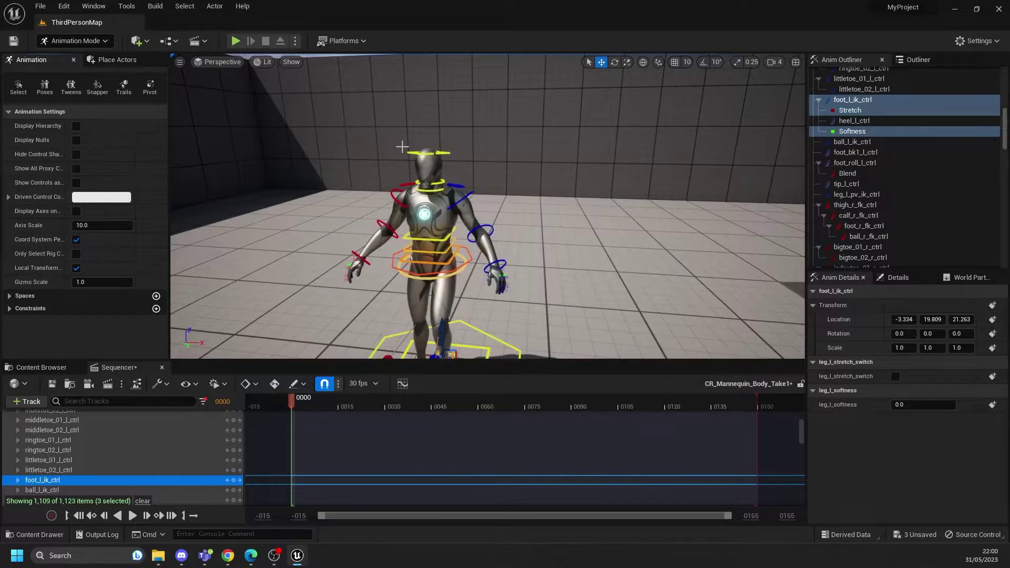
Show the tween slider and the Control Rig Snapper settings one after the other, closing each.
{"action": "left_click", "coordinate": [71, 86]}
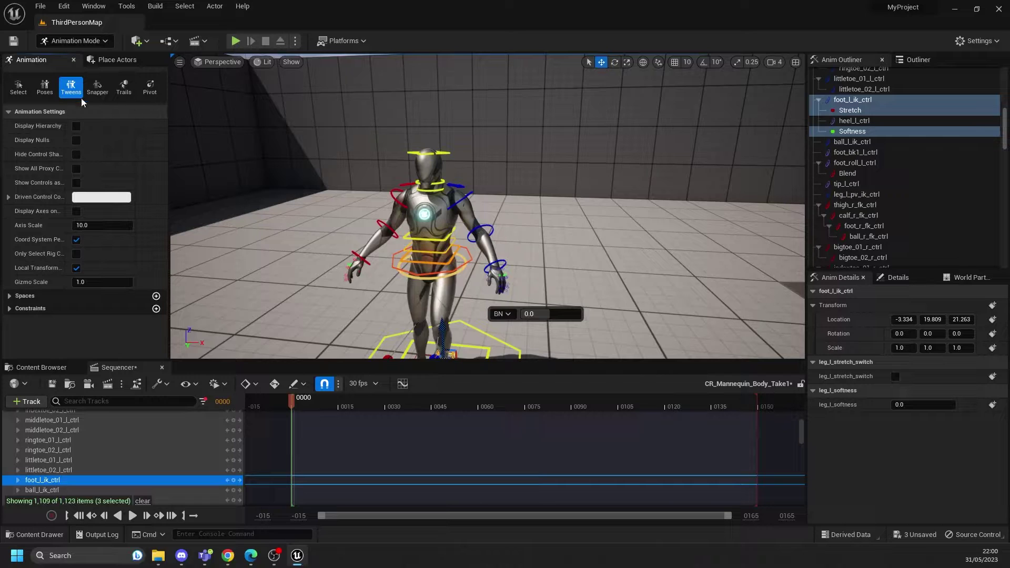
{"action": "left_click", "coordinate": [71, 87]}
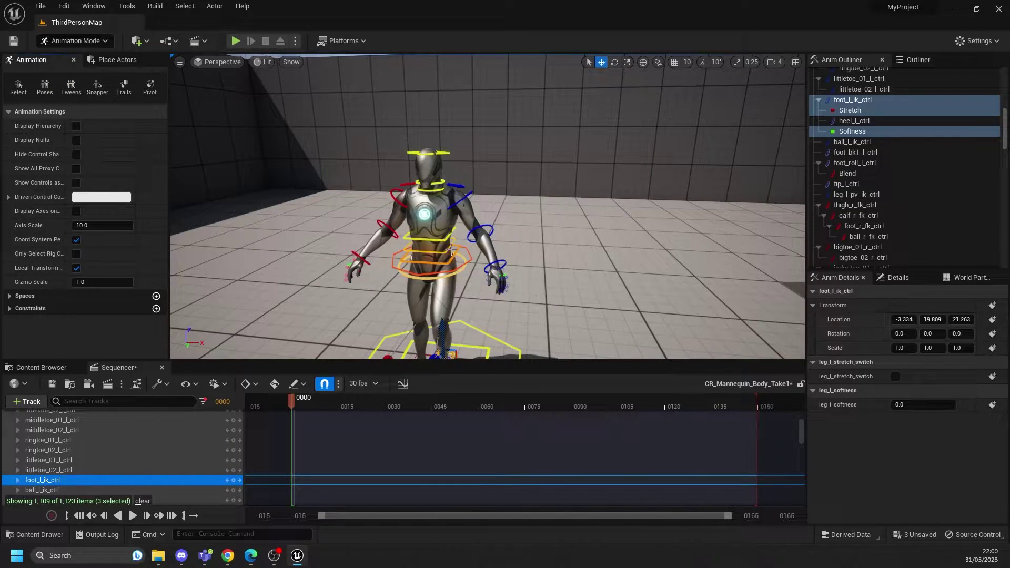
{"action": "left_click", "coordinate": [98, 87]}
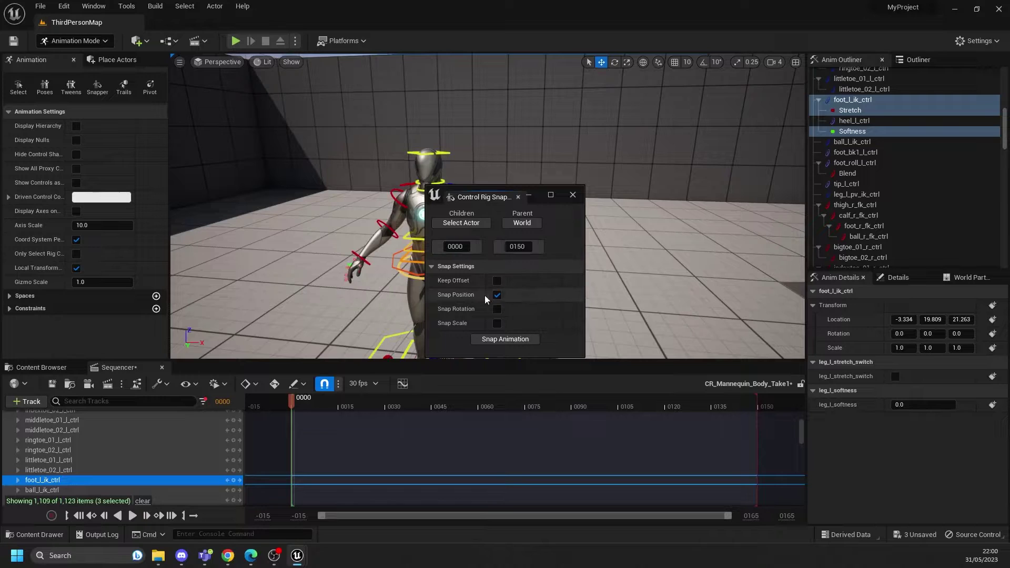
{"action": "left_click", "coordinate": [573, 196]}
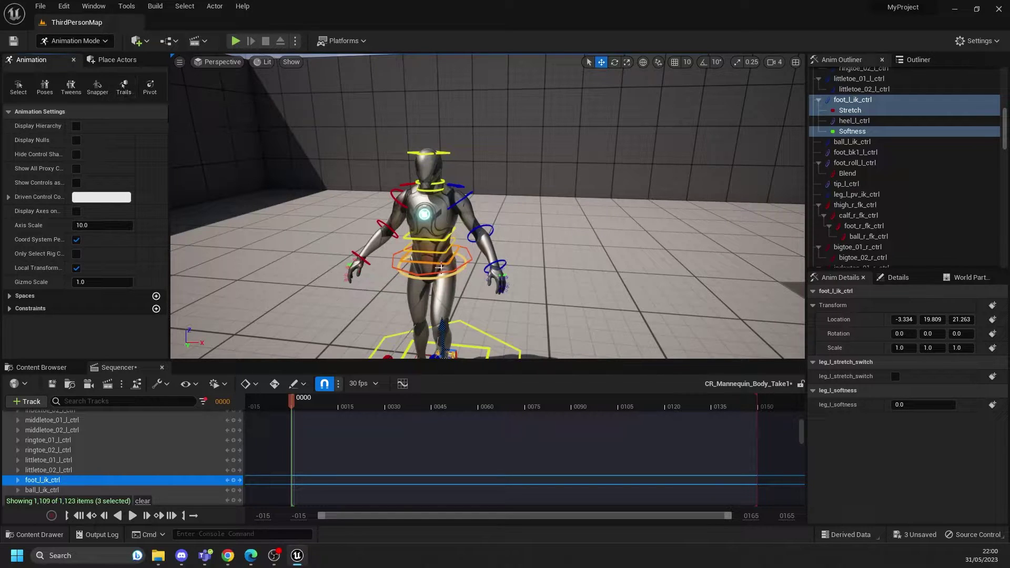
Key the left upper arm FK control at frame 0 and move the playhead to frame 12.
{"action": "left_click", "coordinate": [467, 195]}
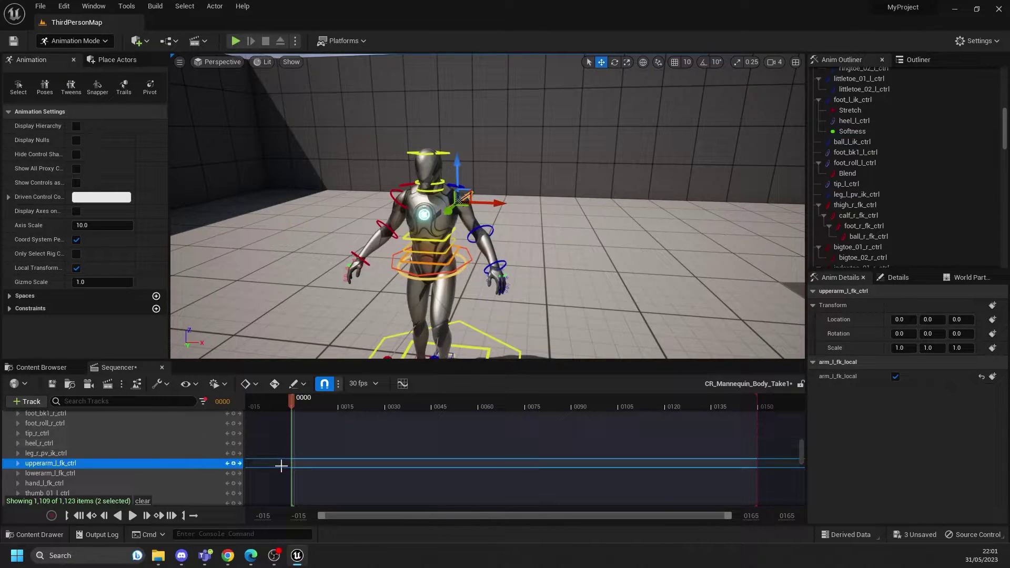
{"action": "left_click", "coordinate": [232, 464]}
{"action": "left_click", "coordinate": [332, 407]}
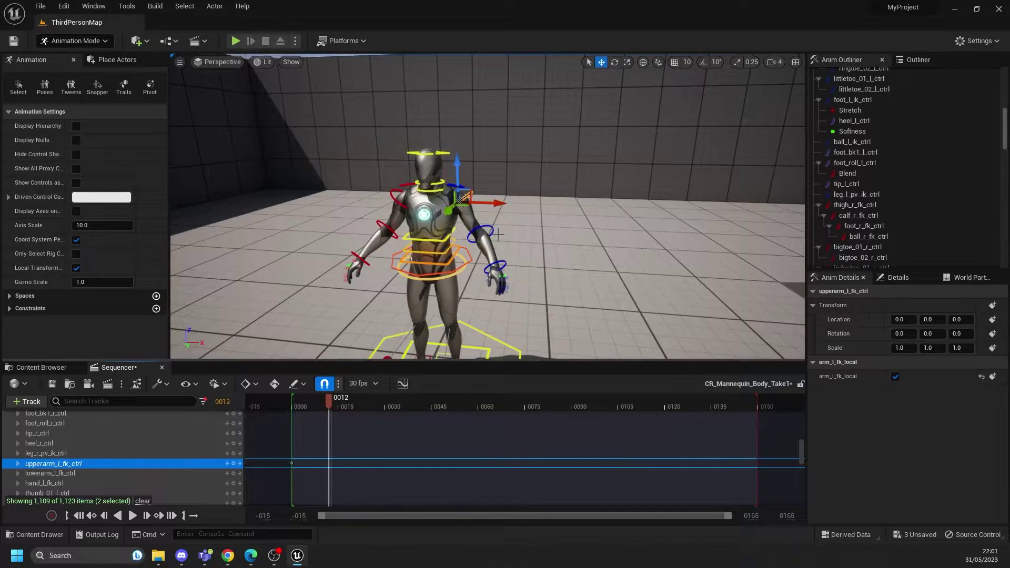
Rotate the left upper arm control to about 40.6, 16.8, 59.5 degrees to swing the arm forward, and key it at frame 12.
{"action": "key", "text": "e"}
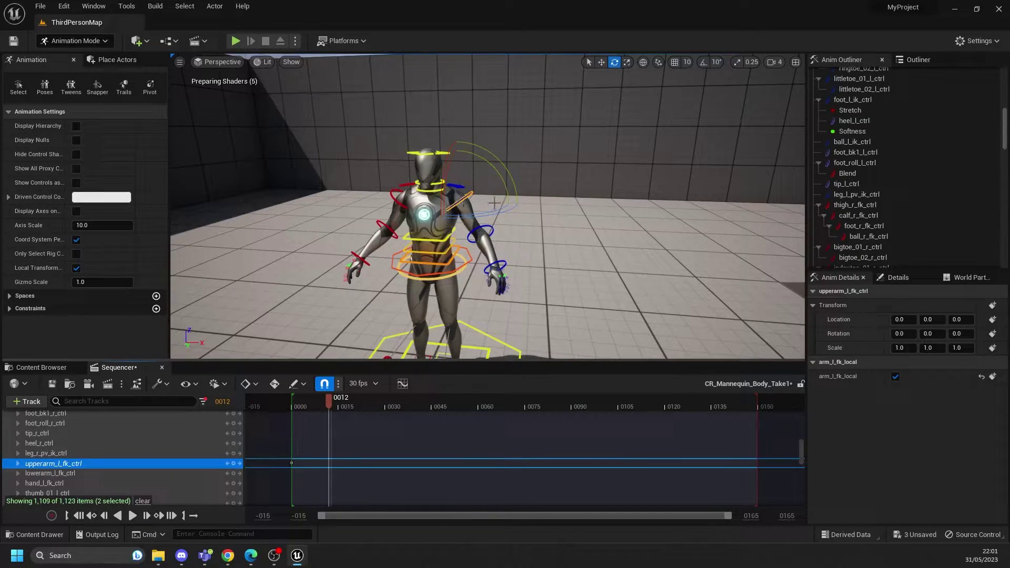
{"action": "left_click_drag", "start_coordinate": [494, 202], "coordinate": [481, 153]}
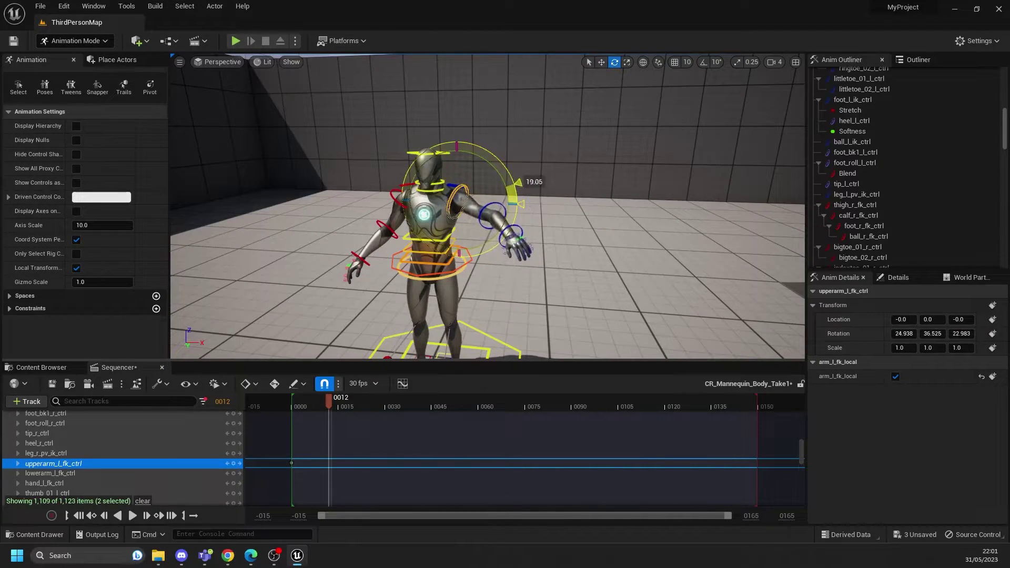
{"action": "left_click_drag", "start_coordinate": [505, 192], "coordinate": [484, 168]}
{"action": "mouse_move", "coordinate": [524, 231]}
{"action": "left_mouse_down"}
{"action": "mouse_move", "coordinate": [481, 234]}
{"action": "mouse_move", "coordinate": [541, 234]}
{"action": "left_mouse_up"}
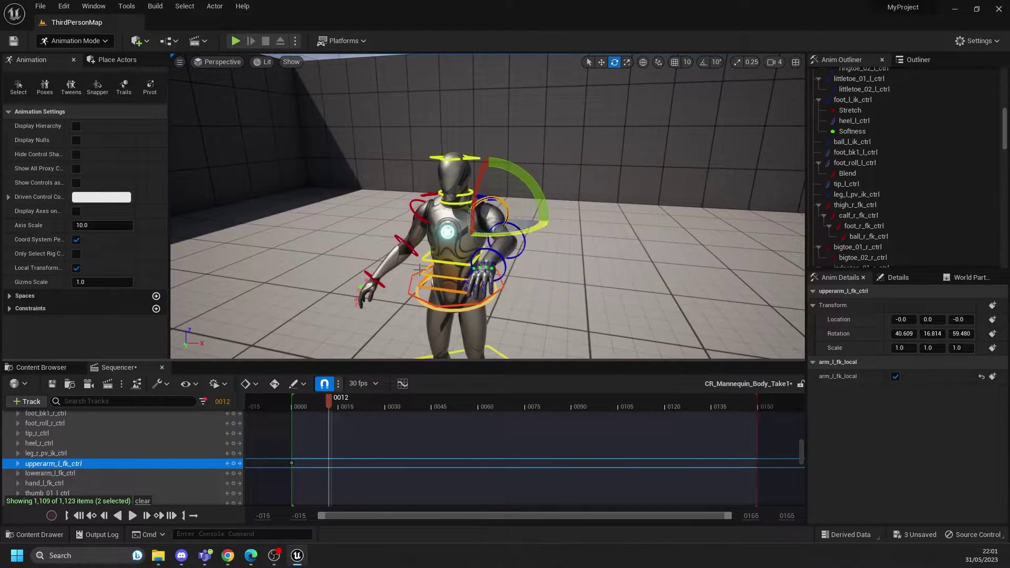
{"action": "left_click", "coordinate": [234, 463]}
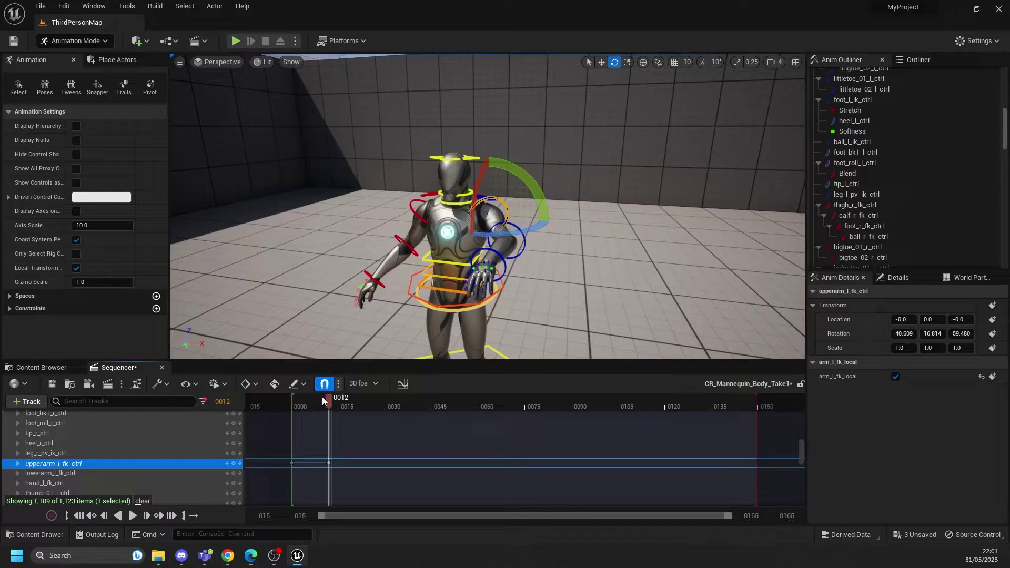
Create a tween for the left upper arm control at frame 5 with the BN blend value at 1.0.
{"action": "mouse_move", "coordinate": [327, 400]}
{"action": "left_mouse_down"}
{"action": "mouse_move", "coordinate": [297, 402]}
{"action": "mouse_move", "coordinate": [308, 399]}
{"action": "left_mouse_up"}
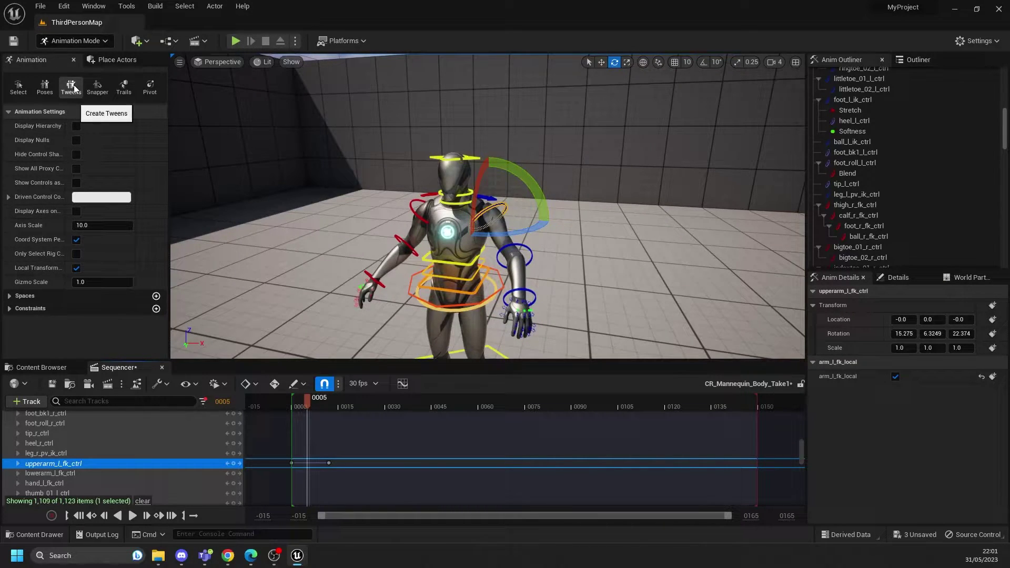
{"action": "left_click", "coordinate": [72, 88]}
{"action": "left_click_drag", "start_coordinate": [536, 315], "coordinate": [581, 314]}
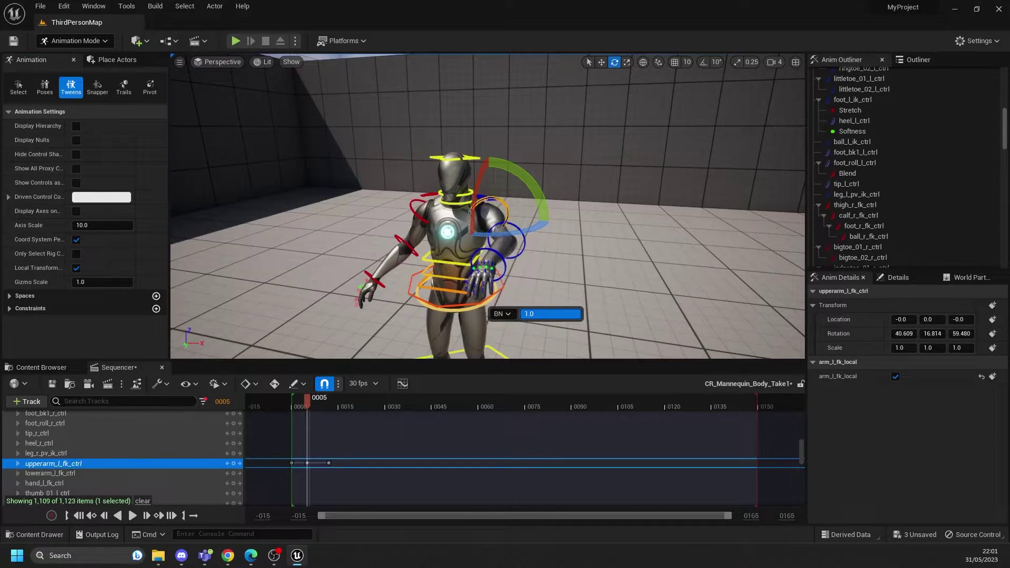
Scrub through the first frames to check the tweened arm motion, stop at frame 3, and hide the tween slider.
{"action": "left_click", "coordinate": [296, 406]}
{"action": "mouse_move", "coordinate": [296, 407]}
{"action": "left_mouse_down"}
{"action": "mouse_move", "coordinate": [369, 405]}
{"action": "mouse_move", "coordinate": [301, 404]}
{"action": "left_mouse_up"}
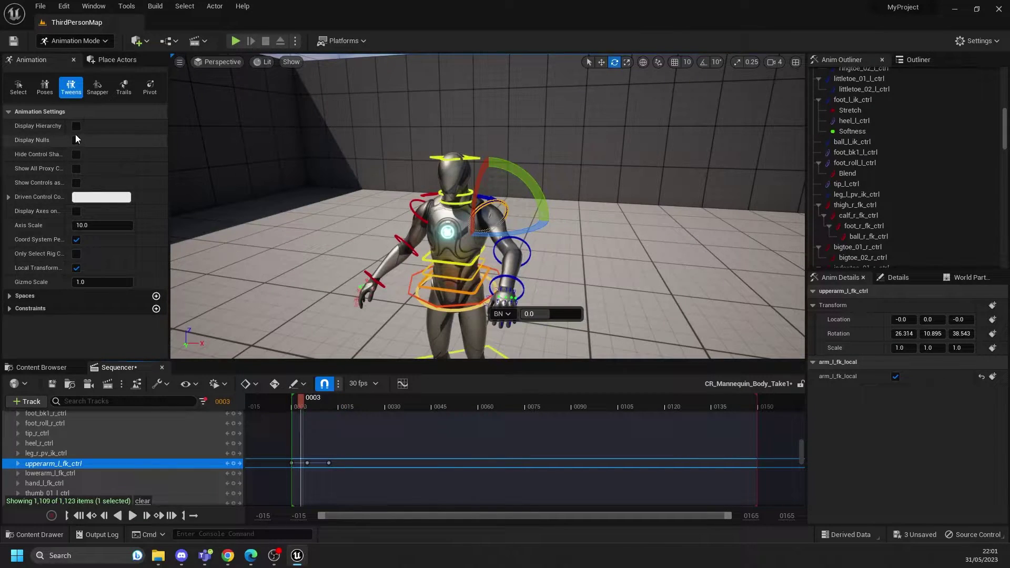
{"action": "left_click_drag", "start_coordinate": [309, 210], "coordinate": [325, 214]}
{"action": "right_click_drag", "start_coordinate": [579, 280], "coordinate": [584, 279]}
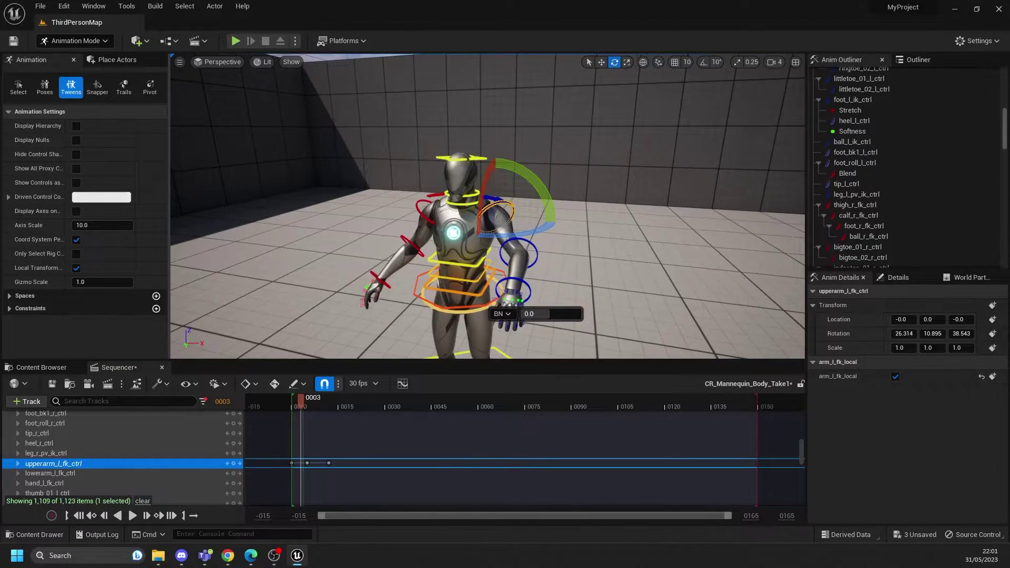
{"action": "left_click", "coordinate": [71, 86]}
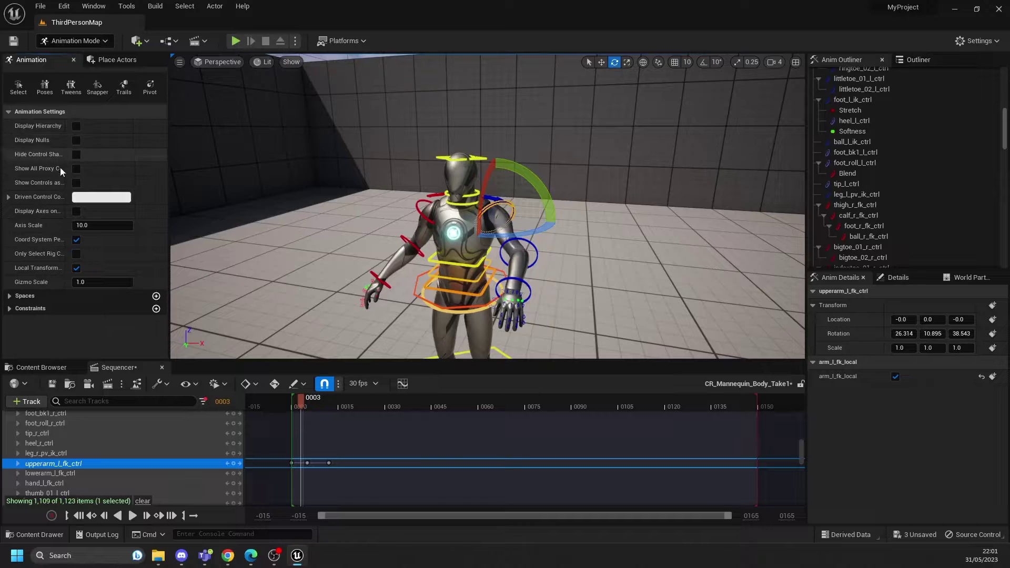
Expand the Spaces settings and examine the available spaces for the spine_03_ctrl and head_ctrl controls.
{"action": "left_click", "coordinate": [7, 297]}
{"action": "scroll", "coordinate": [75, 314], "scroll_direction": "down", "scroll_amount": 1}
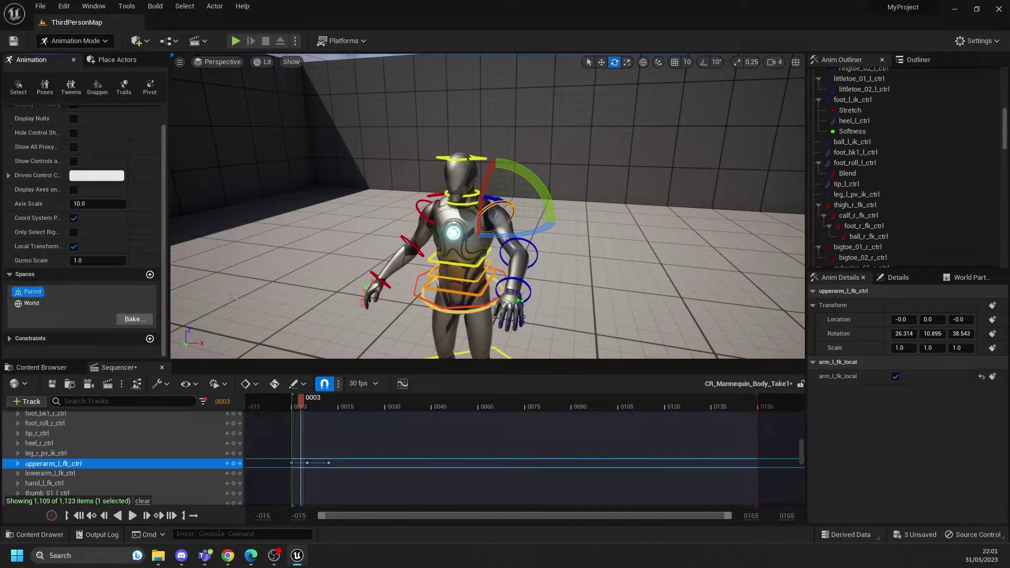
{"action": "left_click", "coordinate": [482, 260]}
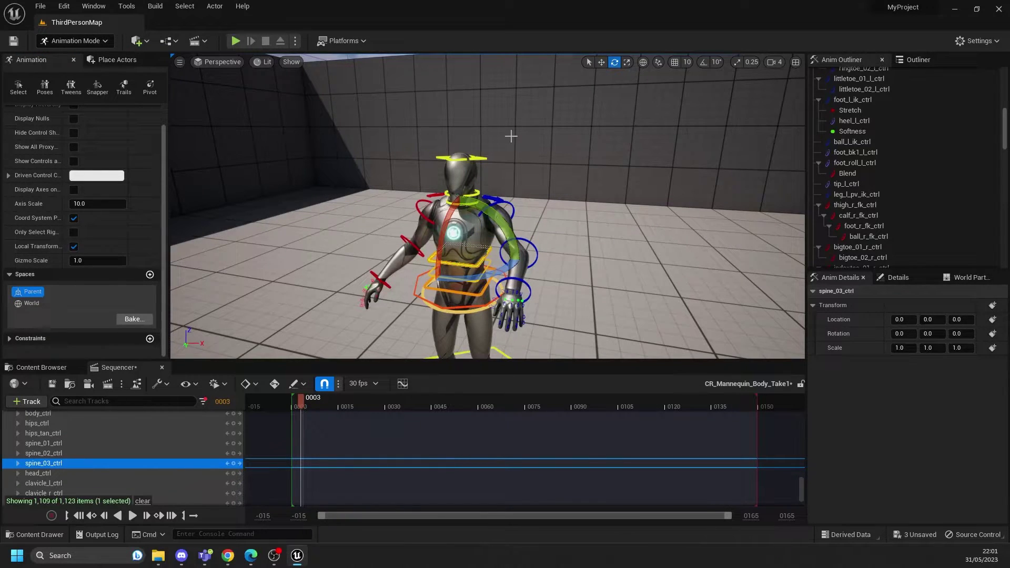
{"action": "left_click", "coordinate": [461, 169]}
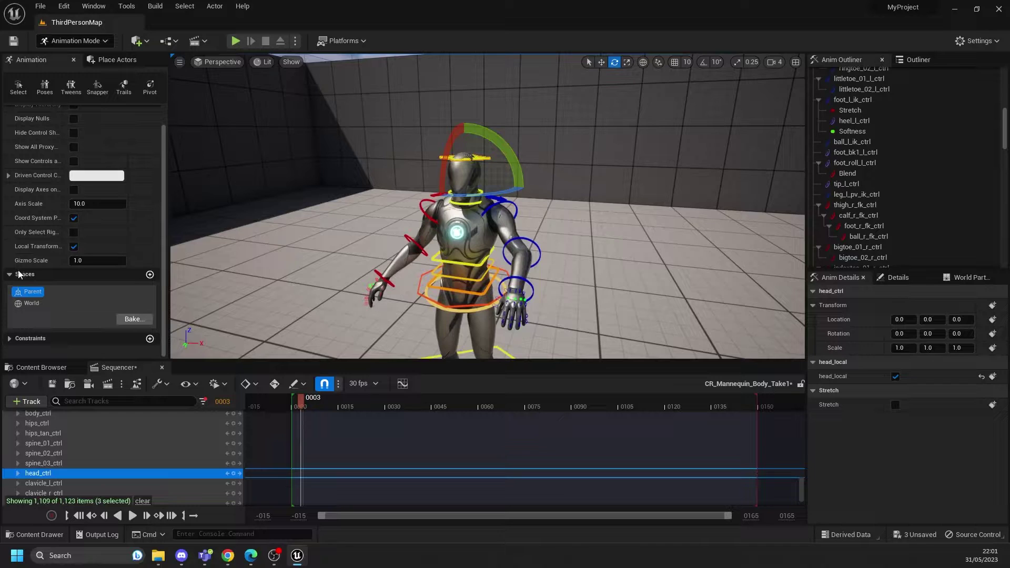
Switch head_ctrl to World space at frame 3, then test-rotate spine_03_ctrl and undo that rotation.
{"action": "left_click", "coordinate": [33, 303]}
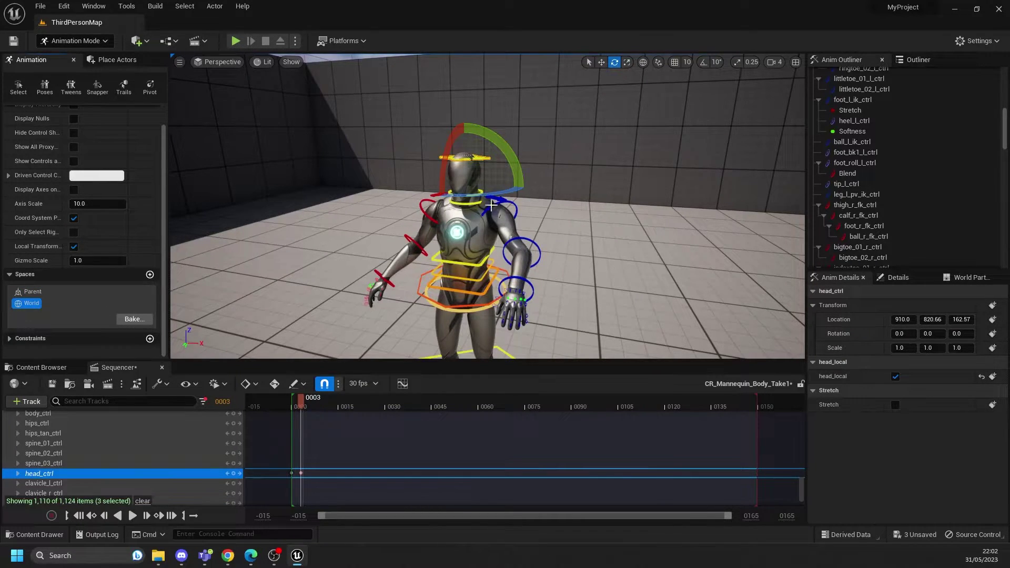
{"action": "left_click", "coordinate": [485, 267]}
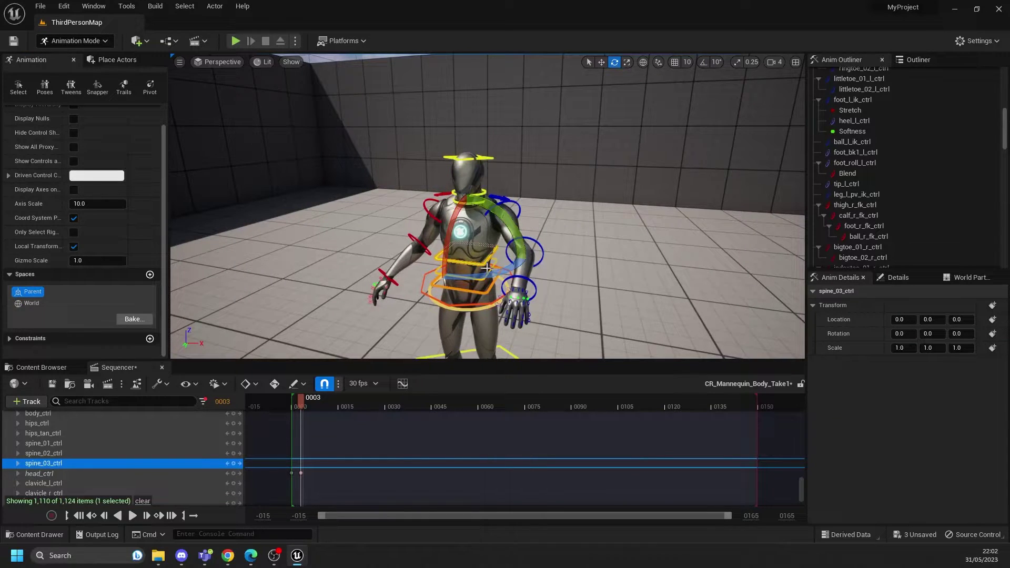
{"action": "mouse_move", "coordinate": [516, 265]}
{"action": "left_mouse_down"}
{"action": "mouse_move", "coordinate": [536, 271]}
{"action": "mouse_move", "coordinate": [529, 255]}
{"action": "left_mouse_up"}
{"action": "key", "text": "ctrl+z"}
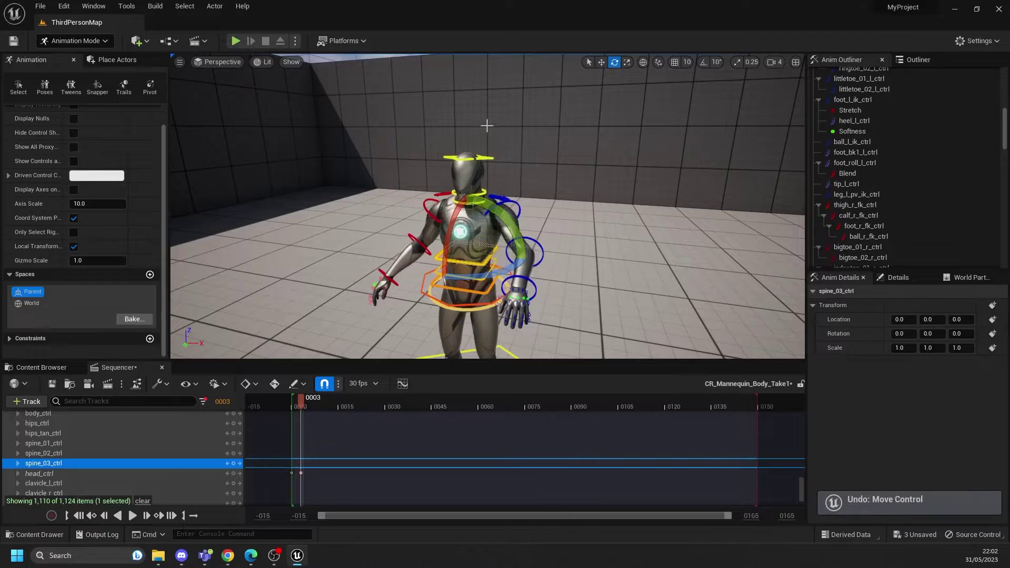
Look through the rig controls in the Anim Outliner, then try rotating clavicle_l_ctrl and undo the rotation.
{"action": "left_click", "coordinate": [424, 166]}
{"action": "scroll", "coordinate": [865, 226], "scroll_direction": "down", "scroll_amount": 2}
{"action": "scroll", "coordinate": [865, 225], "scroll_direction": "down", "scroll_amount": 2}
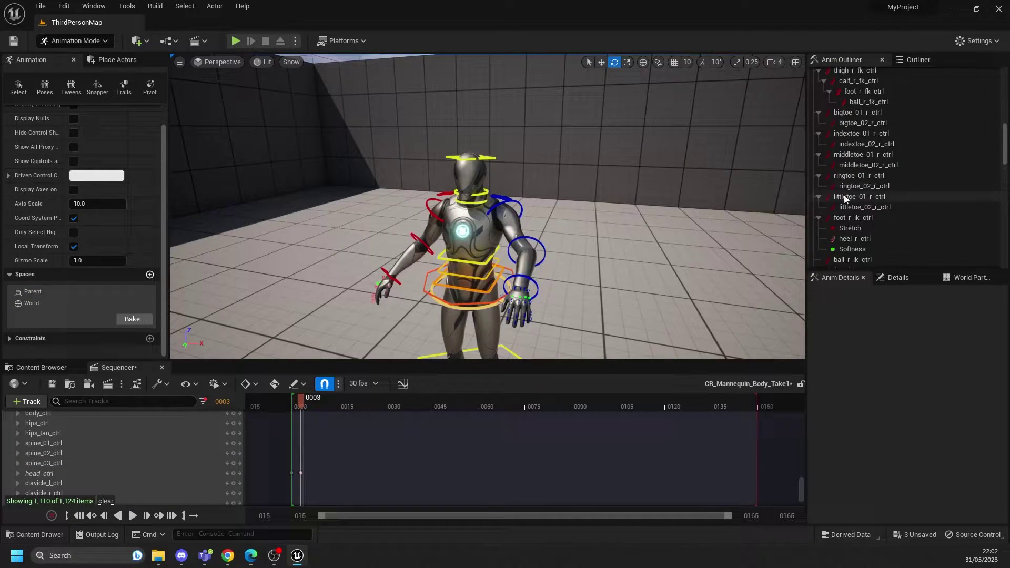
{"action": "scroll", "coordinate": [847, 140], "scroll_direction": "up", "scroll_amount": 10}
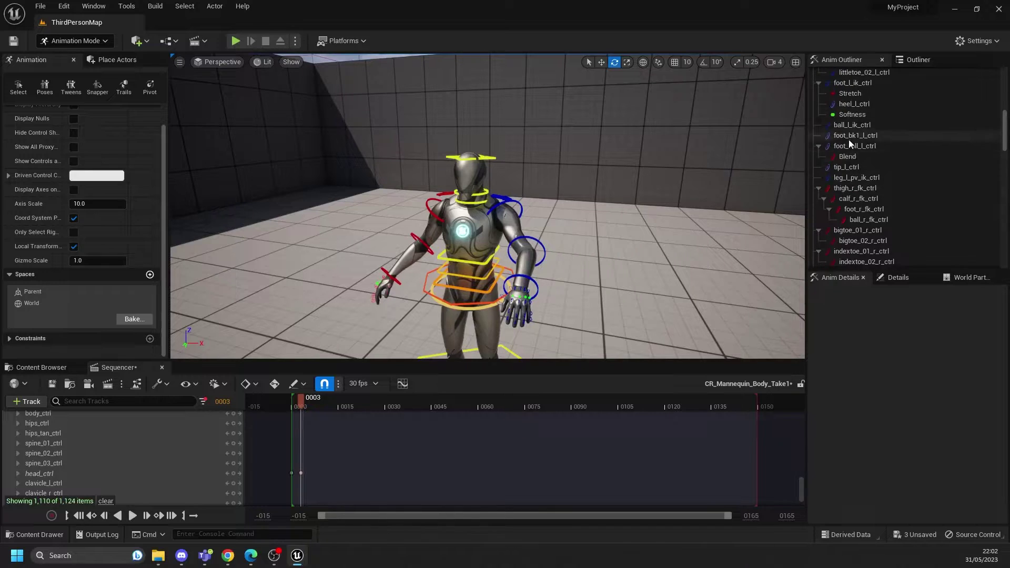
{"action": "scroll", "coordinate": [849, 143], "scroll_direction": "up", "scroll_amount": 4}
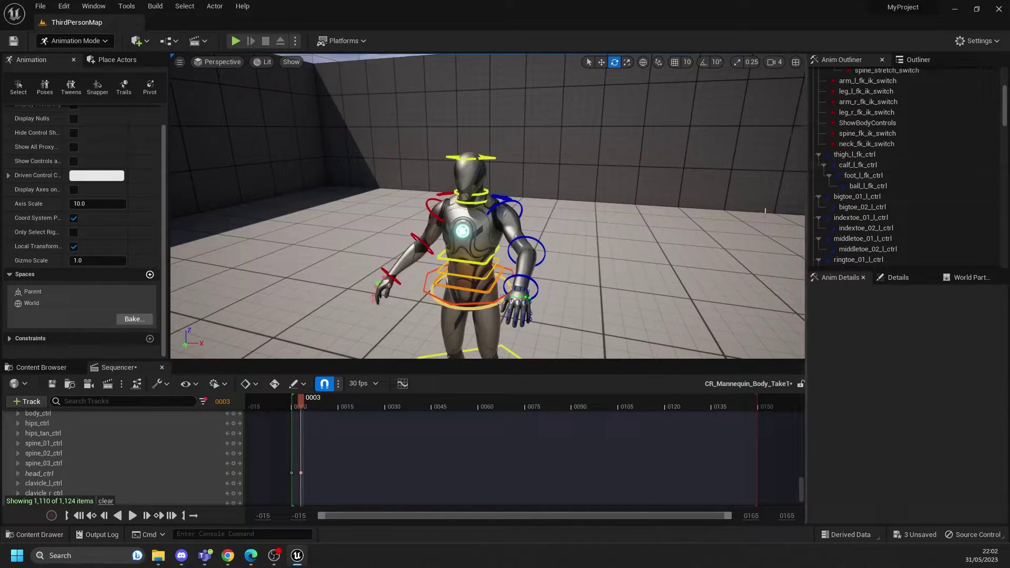
{"action": "left_click", "coordinate": [525, 232]}
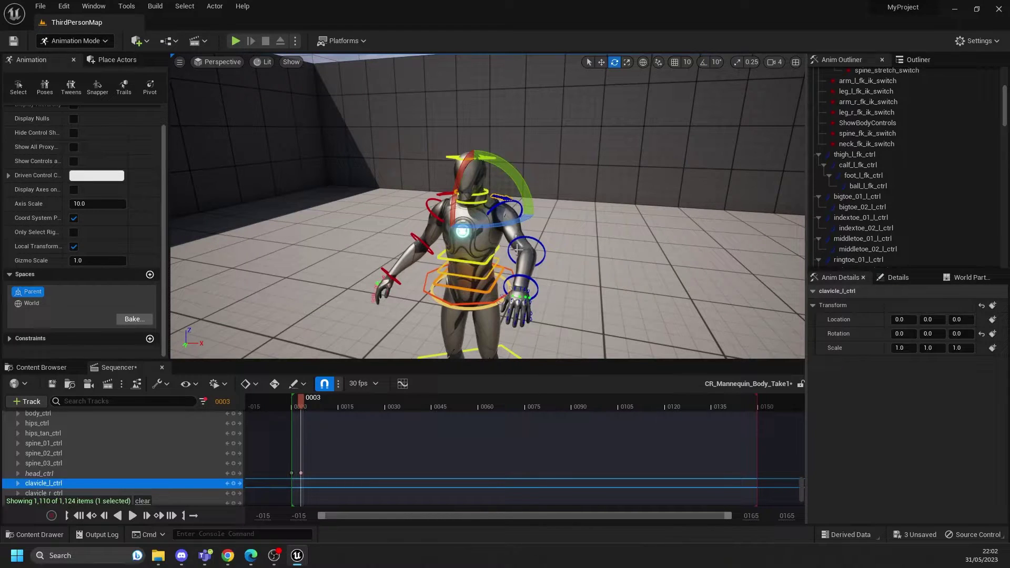
{"action": "mouse_move", "coordinate": [522, 238]}
{"action": "left_mouse_down"}
{"action": "mouse_move", "coordinate": [537, 214]}
{"action": "mouse_move", "coordinate": [542, 234]}
{"action": "left_mouse_up"}
{"action": "key", "text": "ctrl+z"}
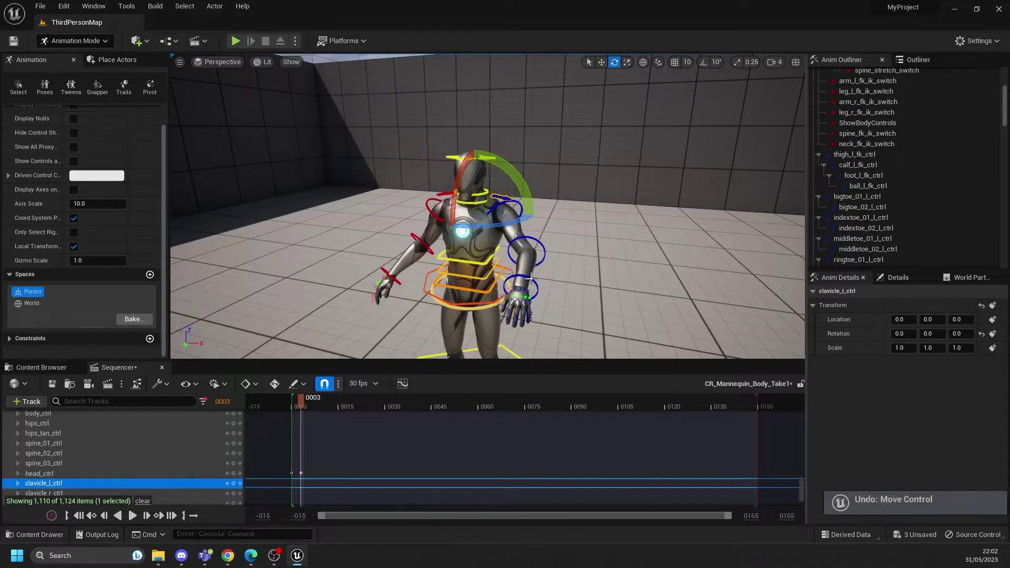
Inspect the available spaces for lowerarm_l_fk_ctrl and hand_l_fk_ctrl, and expand the Constraints settings.
{"action": "left_click", "coordinate": [526, 251]}
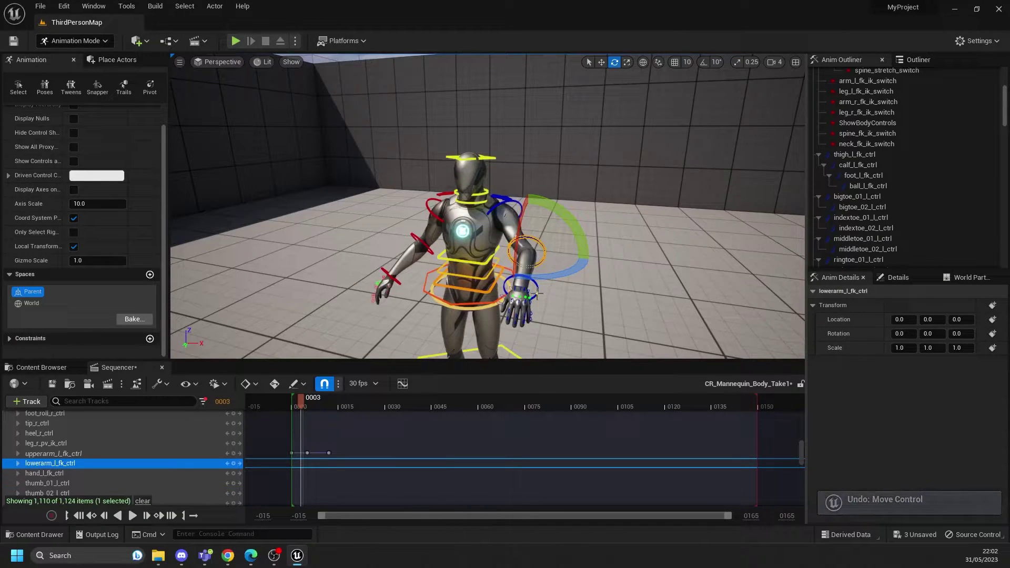
{"action": "left_click", "coordinate": [526, 290]}
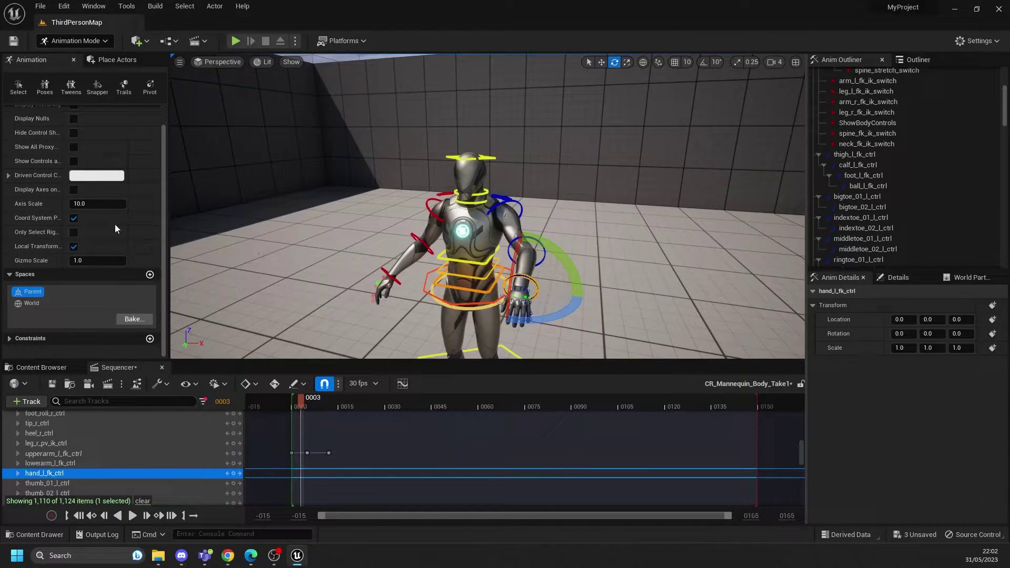
{"action": "left_click", "coordinate": [9, 339]}
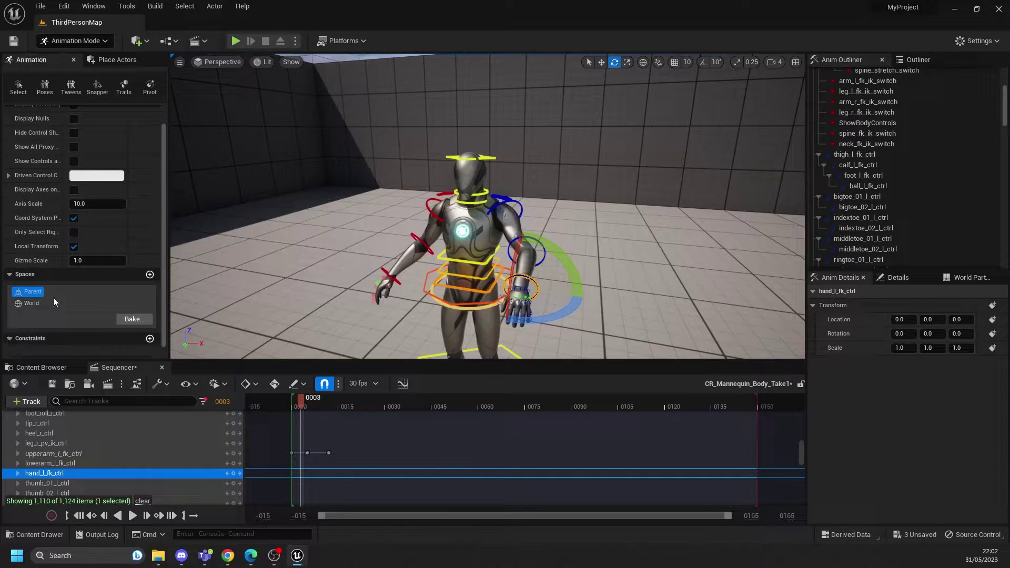
{"action": "scroll", "coordinate": [52, 297], "scroll_direction": "down", "scroll_amount": 1}
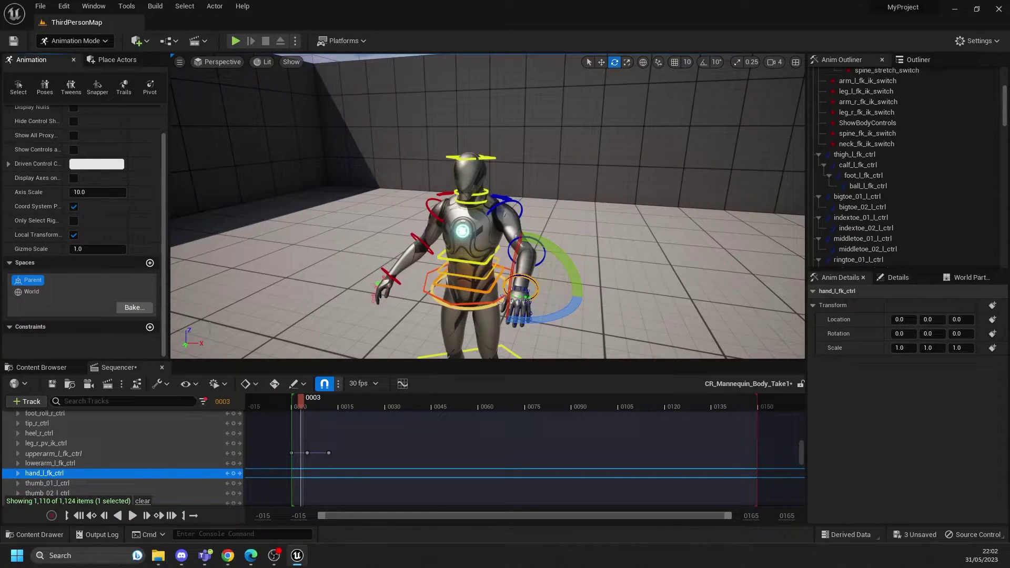
Move the floor ramp along its Y axis until it sits right beside the mannequin.
{"action": "scroll", "coordinate": [441, 272], "scroll_direction": "down", "scroll_amount": 5}
{"action": "left_click", "coordinate": [694, 287]}
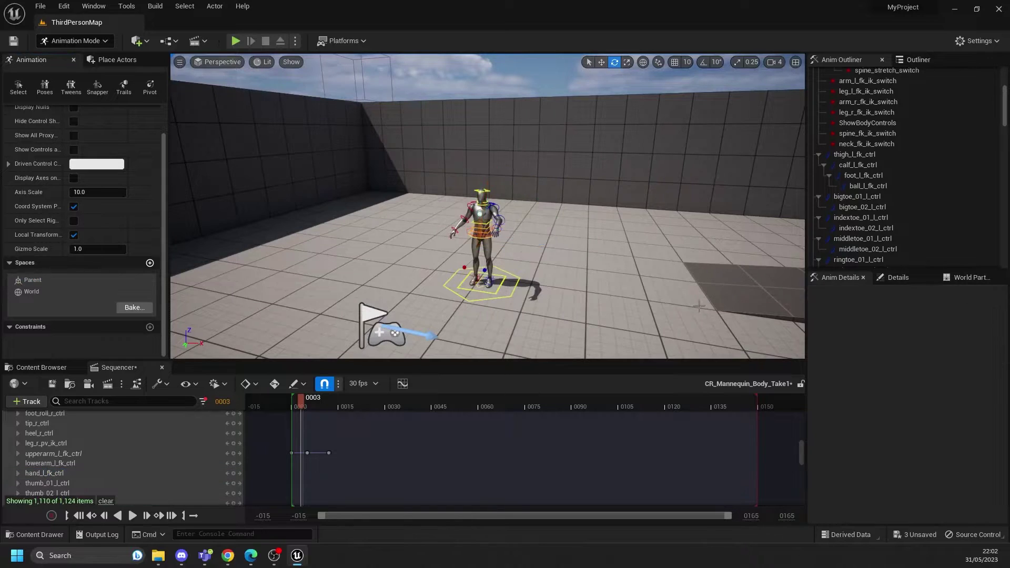
{"action": "key", "text": "w"}
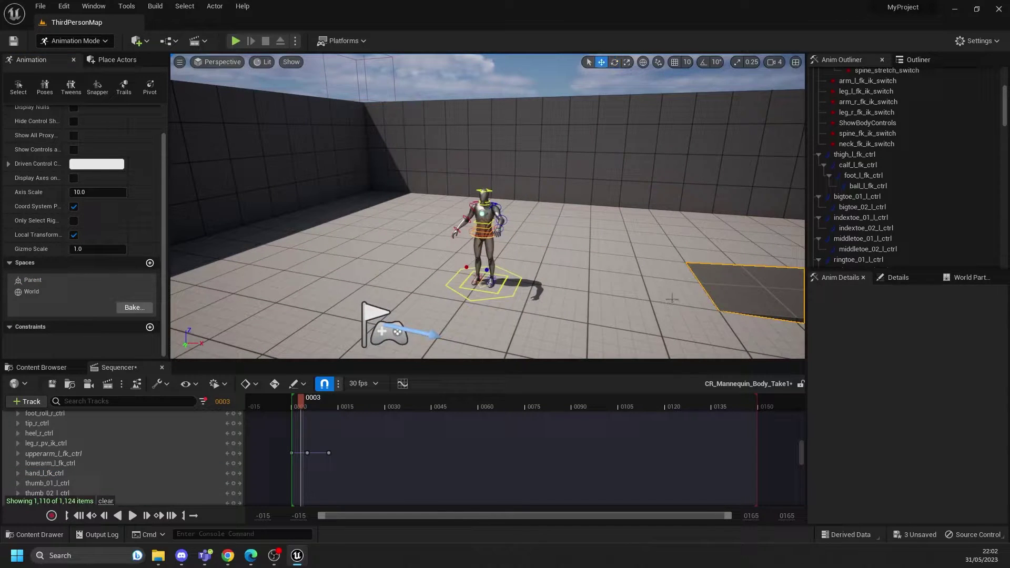
{"action": "scroll", "coordinate": [667, 302], "scroll_direction": "down", "scroll_amount": 5}
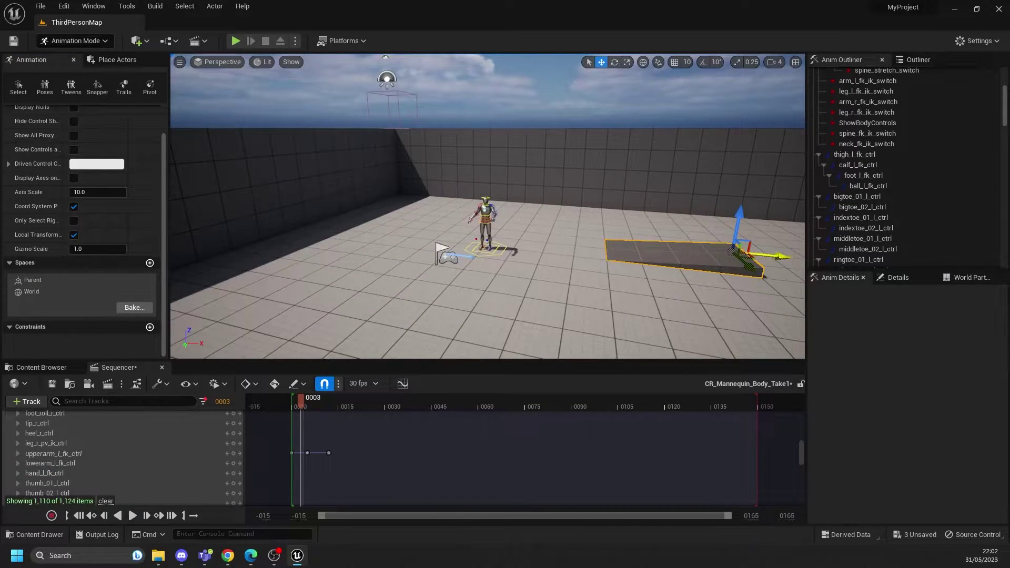
{"action": "left_click_drag", "start_coordinate": [775, 253], "coordinate": [648, 245]}
{"action": "scroll", "coordinate": [528, 263], "scroll_direction": "up", "scroll_amount": 10}
{"action": "scroll", "coordinate": [526, 262], "scroll_direction": "down", "scroll_amount": 6}
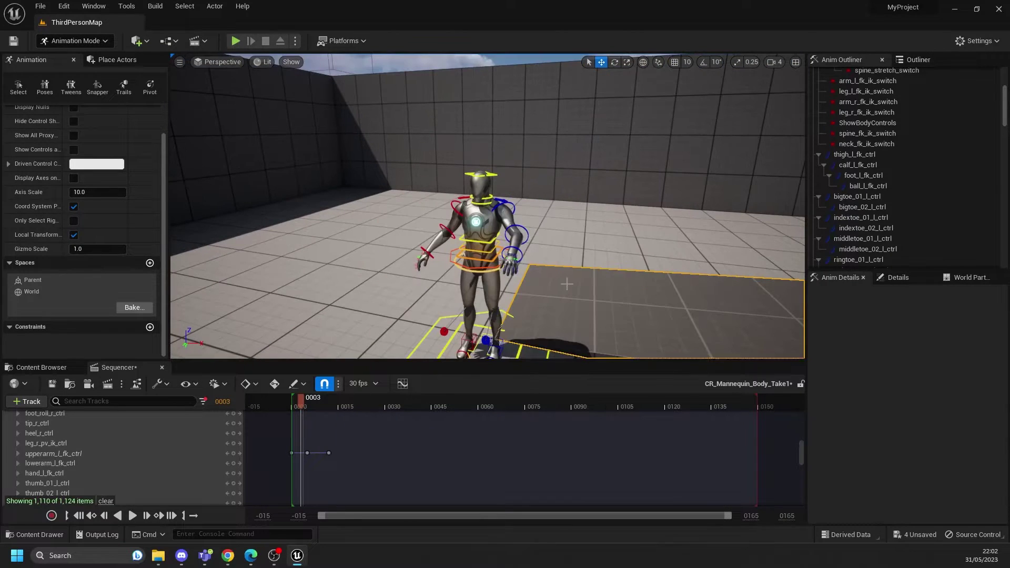
Set up the Snapper with SM_Ramp as the child and clavicle_l_ctrl as the parent.
{"action": "left_click", "coordinate": [515, 255]}
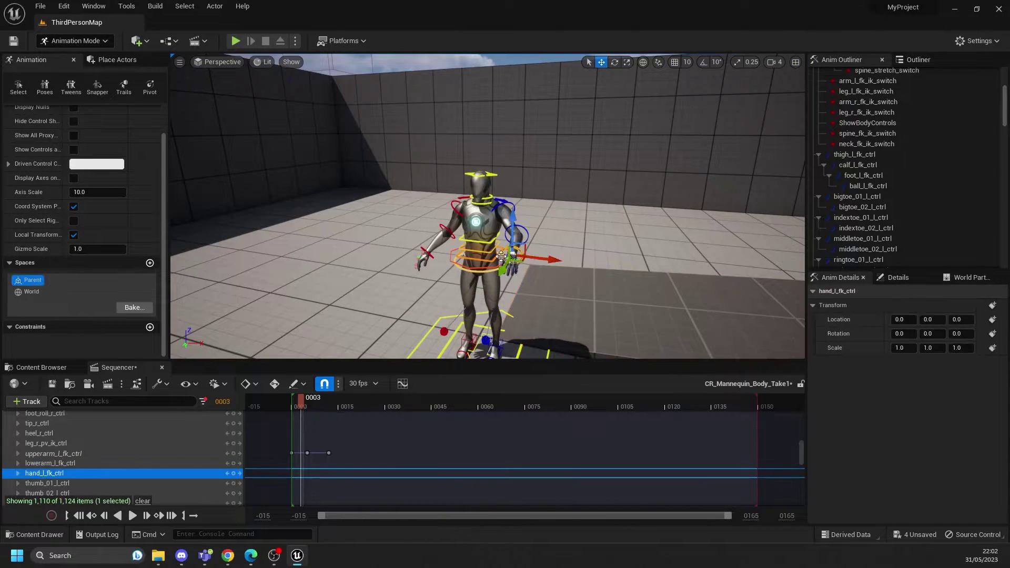
{"action": "left_click", "coordinate": [96, 89]}
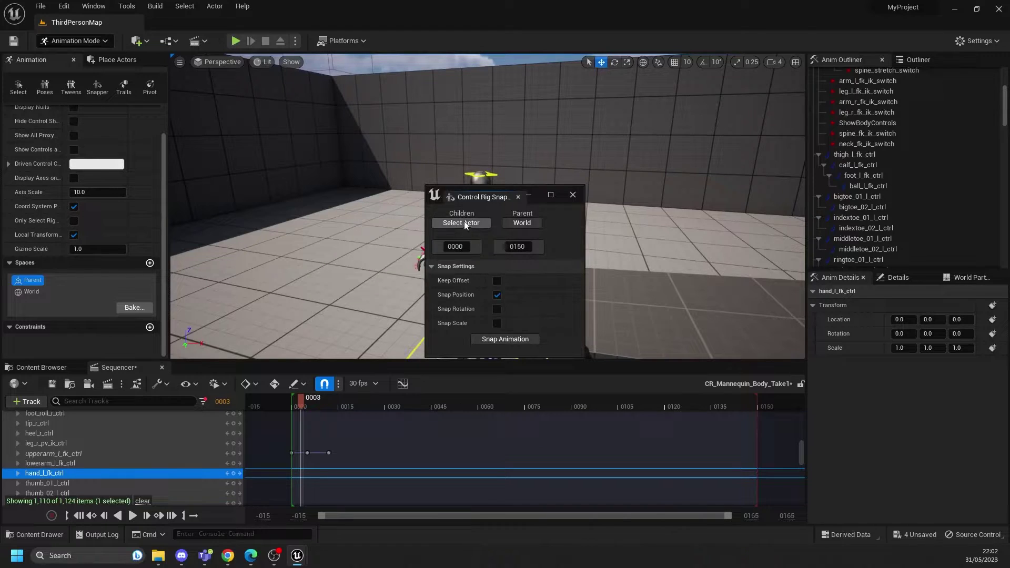
{"action": "left_click_drag", "start_coordinate": [494, 197], "coordinate": [341, 203]}
{"action": "right_click_drag", "start_coordinate": [711, 276], "coordinate": [627, 244]}
{"action": "left_click", "coordinate": [629, 245]}
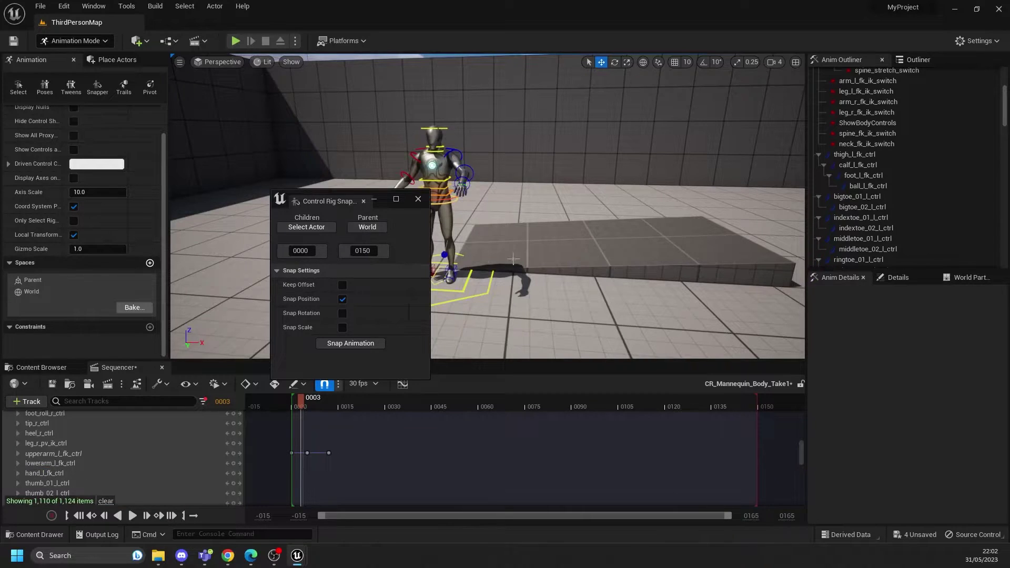
{"action": "left_click", "coordinate": [636, 260]}
{"action": "left_click", "coordinate": [308, 228]}
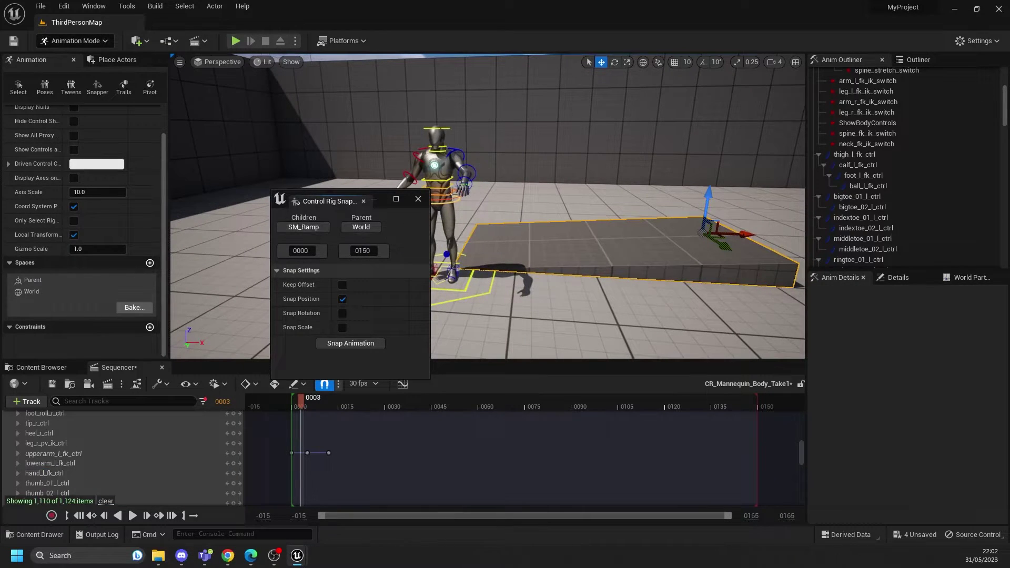
{"action": "left_click", "coordinate": [454, 150]}
{"action": "left_click", "coordinate": [367, 226]}
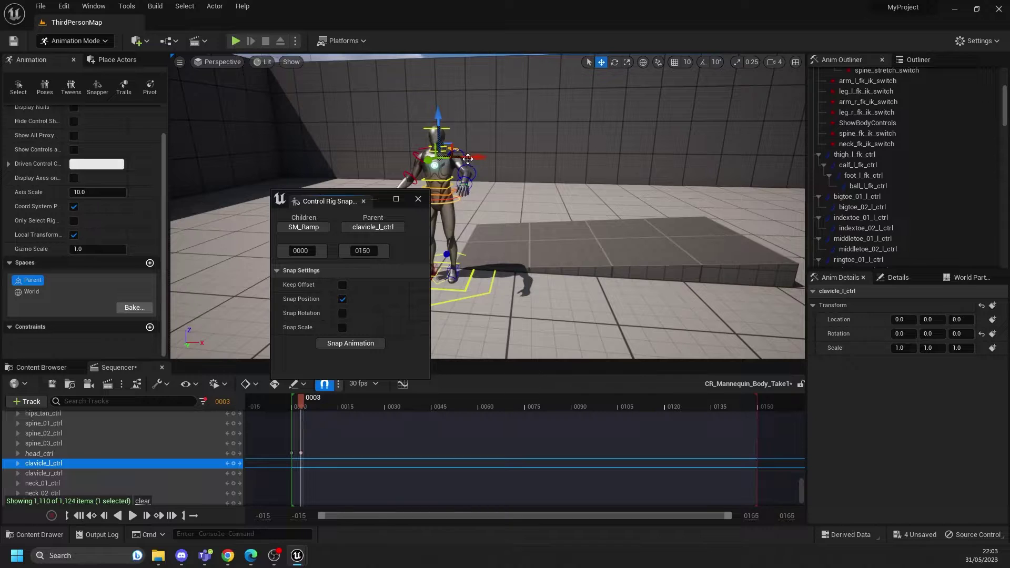
Try snapping SM_Ramp's position to clavicle_l_ctrl over frames 0 to 150, undo the snap, and close the Snapper.
{"action": "left_click_drag", "start_coordinate": [442, 153], "coordinate": [444, 148]}
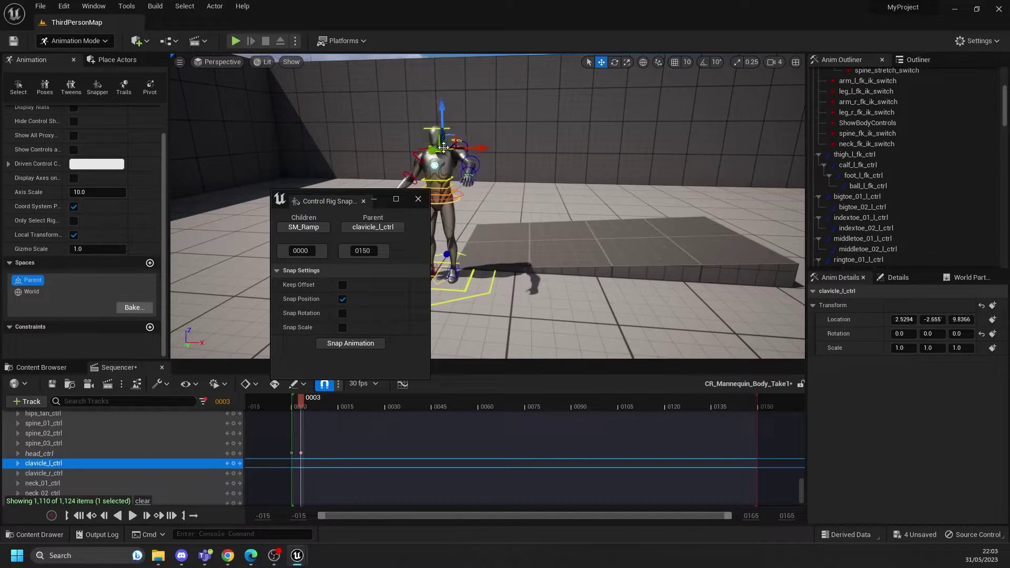
{"action": "key", "text": "ctrl+z"}
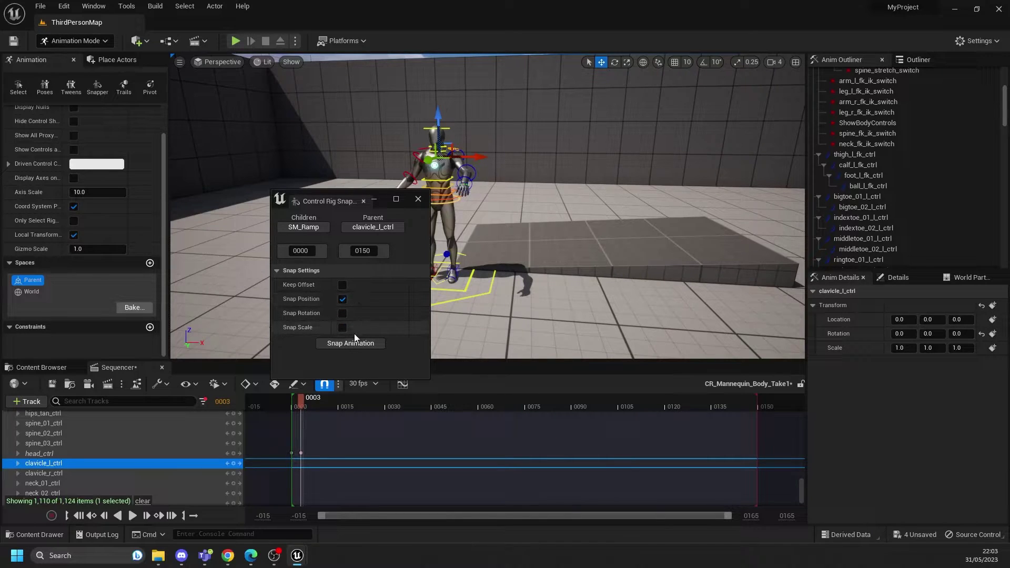
{"action": "left_click", "coordinate": [351, 342]}
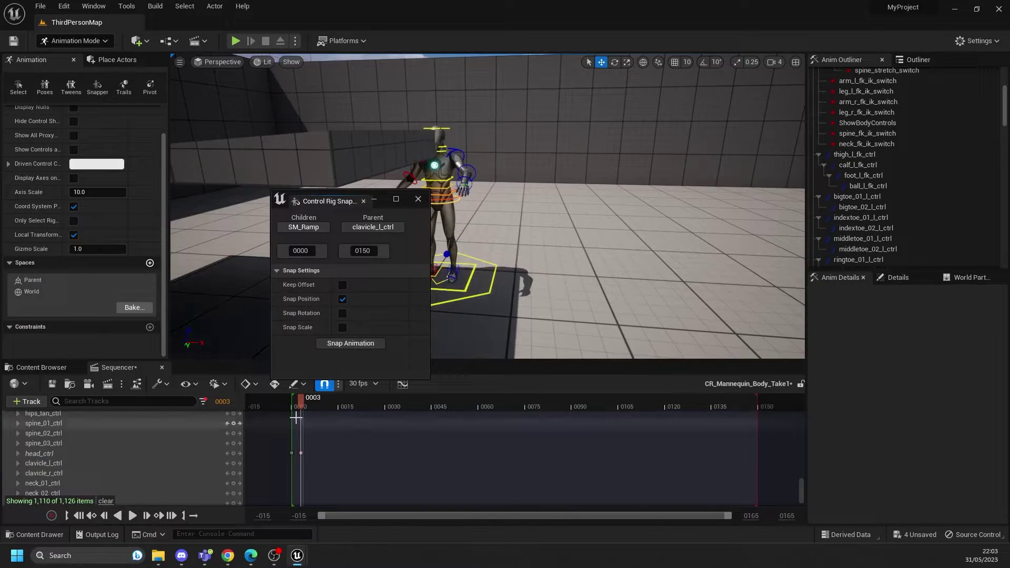
{"action": "mouse_move", "coordinate": [301, 400]}
{"action": "left_mouse_down"}
{"action": "mouse_move", "coordinate": [289, 393]}
{"action": "mouse_move", "coordinate": [315, 393]}
{"action": "mouse_move", "coordinate": [304, 392]}
{"action": "left_mouse_up"}
{"action": "key", "text": "ctrl+z"}
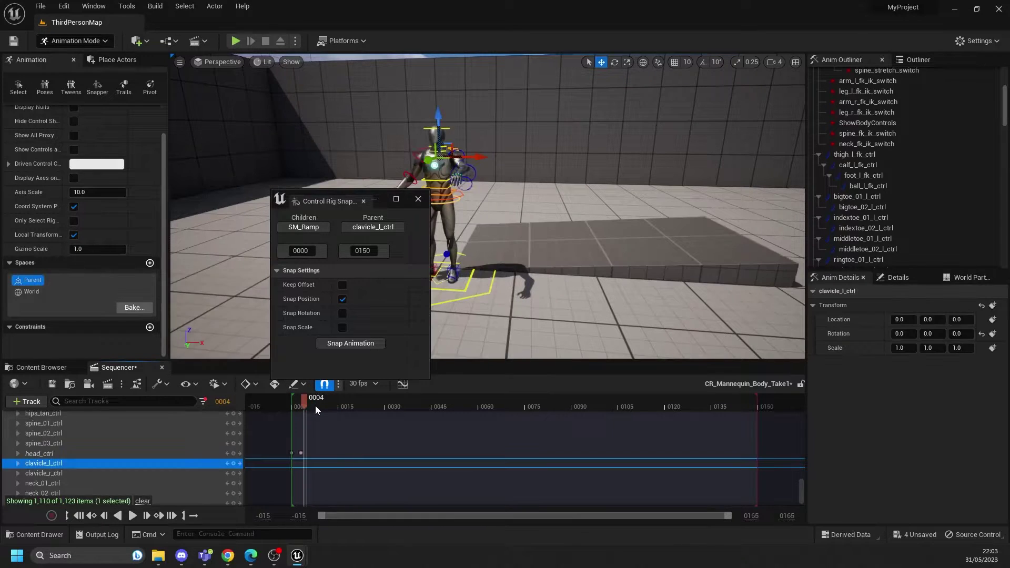
{"action": "left_click", "coordinate": [339, 293]}
{"action": "left_click", "coordinate": [341, 299]}
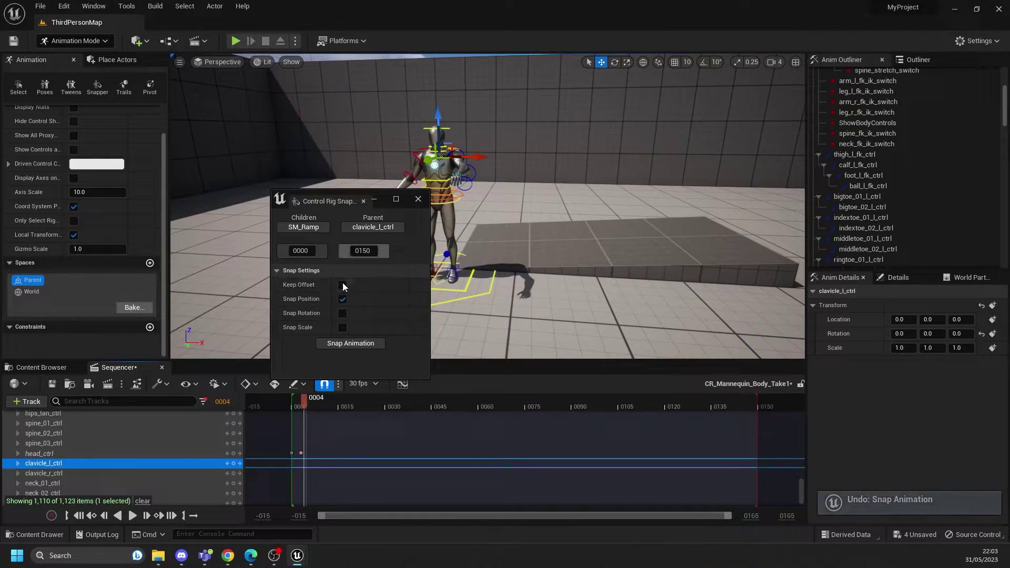
{"action": "left_click", "coordinate": [418, 199]}
Switch the mannequin's left arm from FK to IK by enabling arm_l_fk_ik_switch.
{"action": "scroll", "coordinate": [341, 152], "scroll_direction": "up", "scroll_amount": 5}
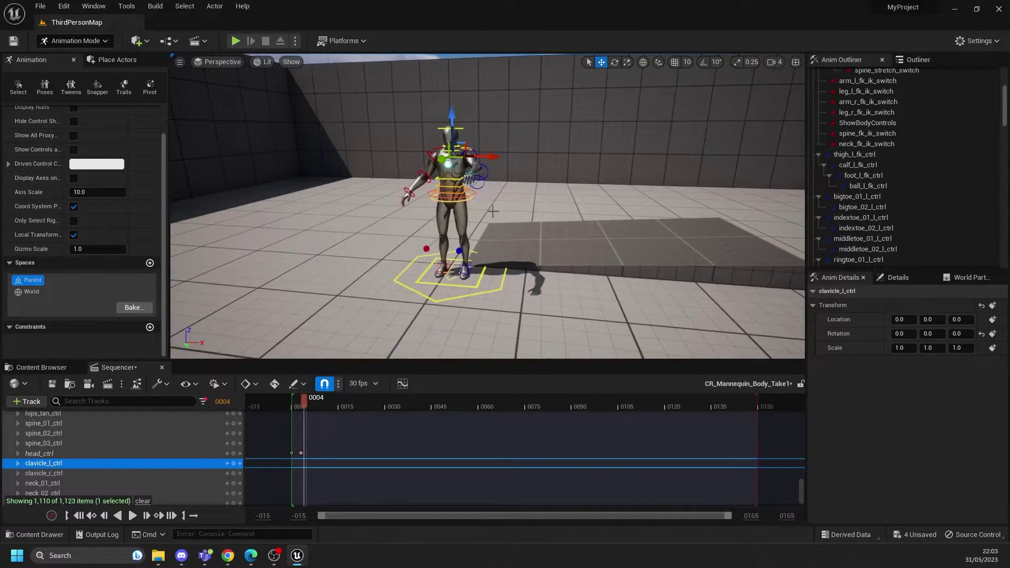
{"action": "right_click_drag", "start_coordinate": [342, 153], "coordinate": [316, 158]}
{"action": "left_click", "coordinate": [394, 176]}
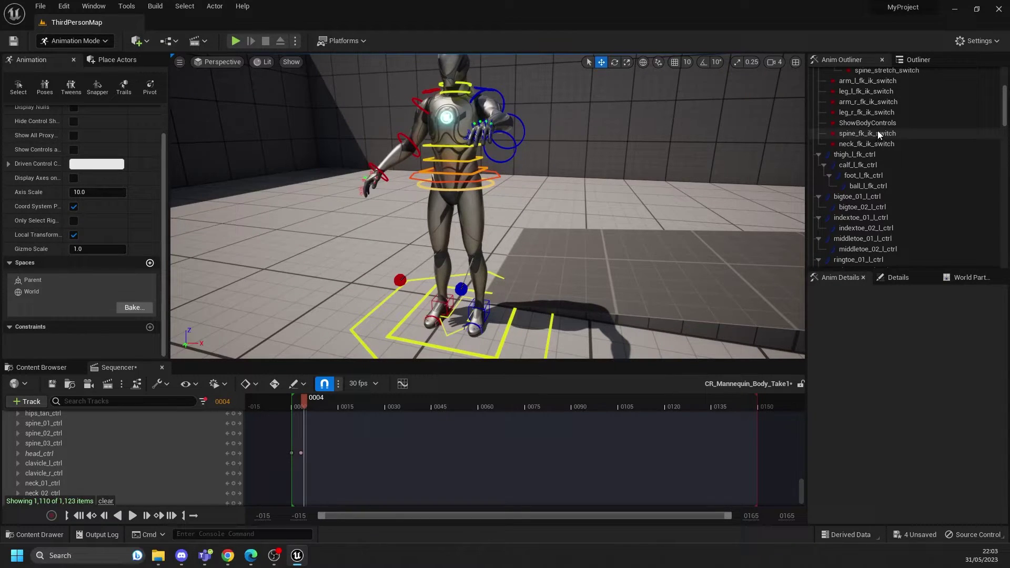
{"action": "scroll", "coordinate": [875, 138], "scroll_direction": "up", "scroll_amount": 3}
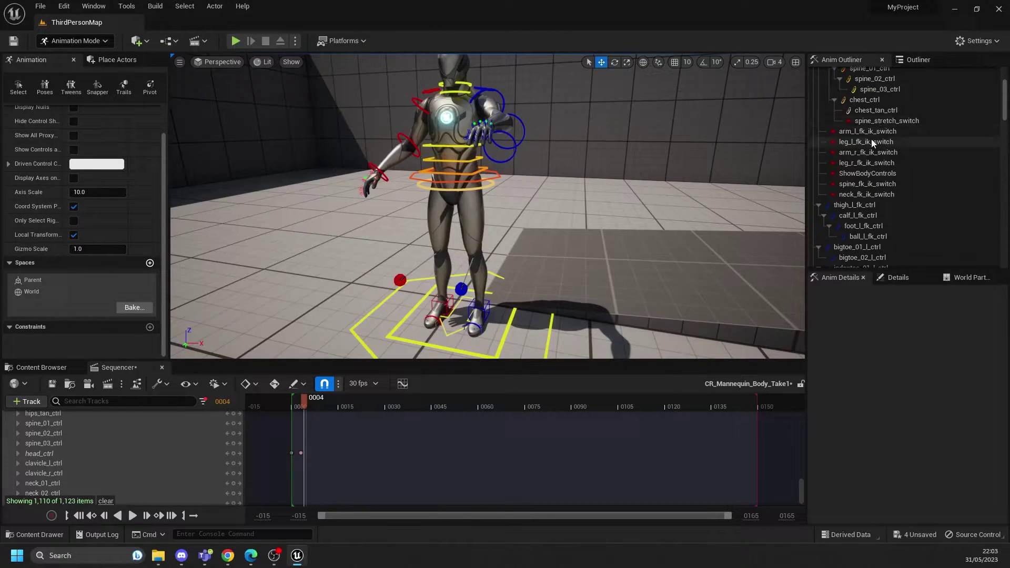
{"action": "left_click", "coordinate": [866, 131]}
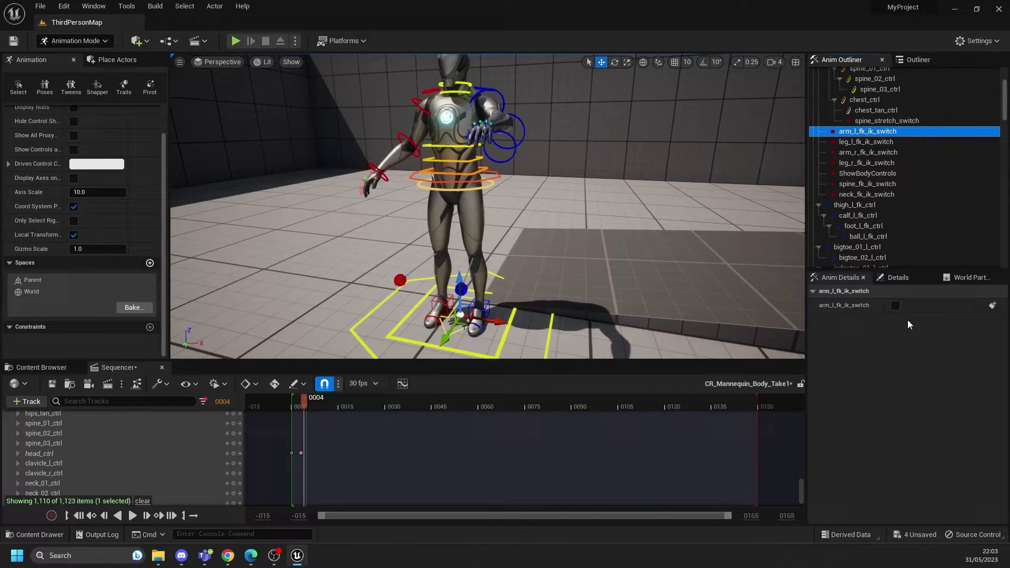
{"action": "left_click", "coordinate": [895, 305]}
Move the left hand's IK control, hand_l_ik_ctrl, at frame 4 to test the IK arm.
{"action": "right_click_drag", "start_coordinate": [617, 208], "coordinate": [563, 189]}
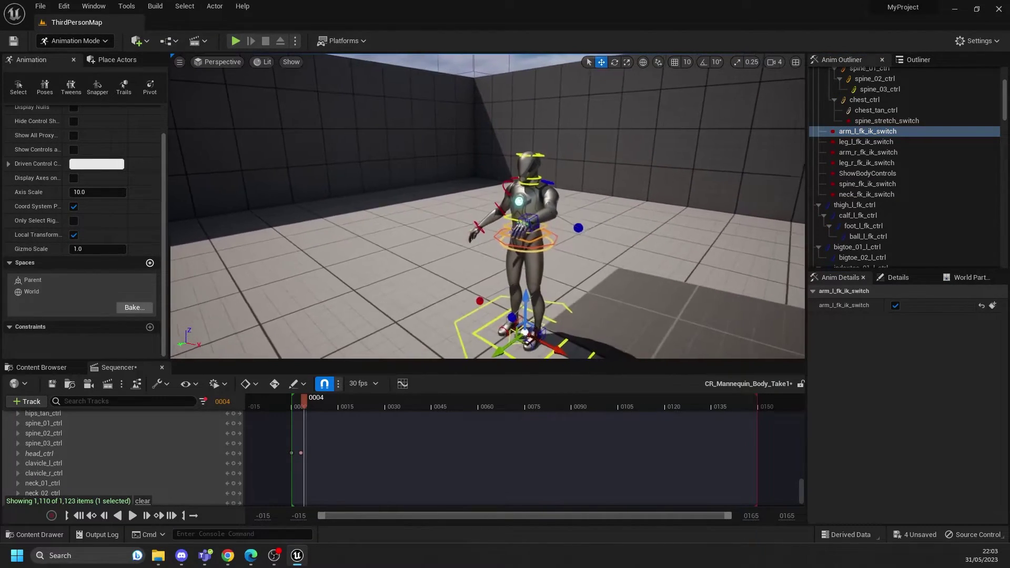
{"action": "left_click", "coordinate": [533, 225]}
{"action": "left_click_drag", "start_coordinate": [535, 224], "coordinate": [593, 232]}
Reposition the left arm's pole vector control, arm_l_pv_ik_ctrl, to about 15.9, 40.5, 21.5 at frame 4.
{"action": "left_click", "coordinate": [580, 228]}
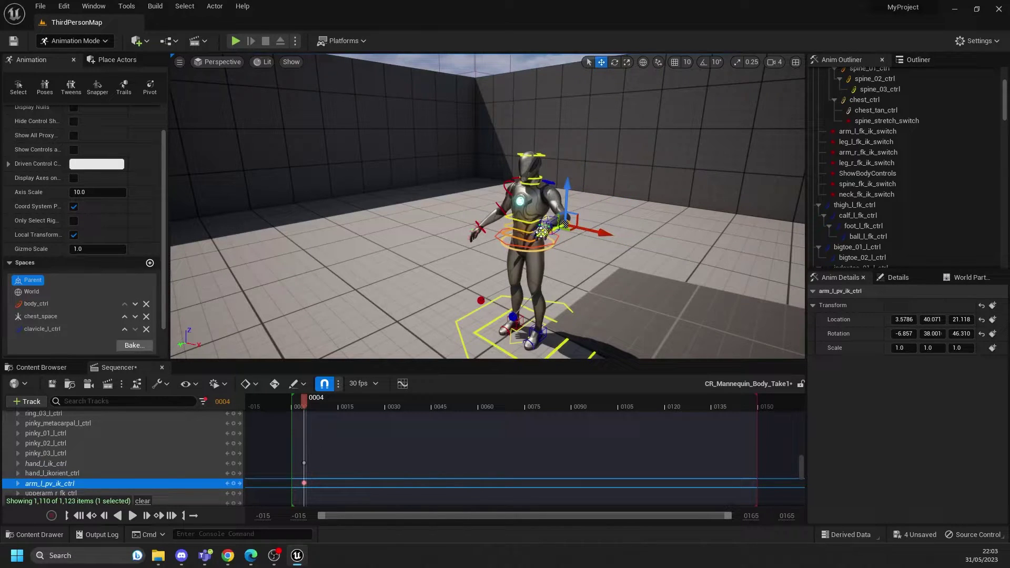
{"action": "right_click_drag", "start_coordinate": [593, 232], "coordinate": [582, 186]}
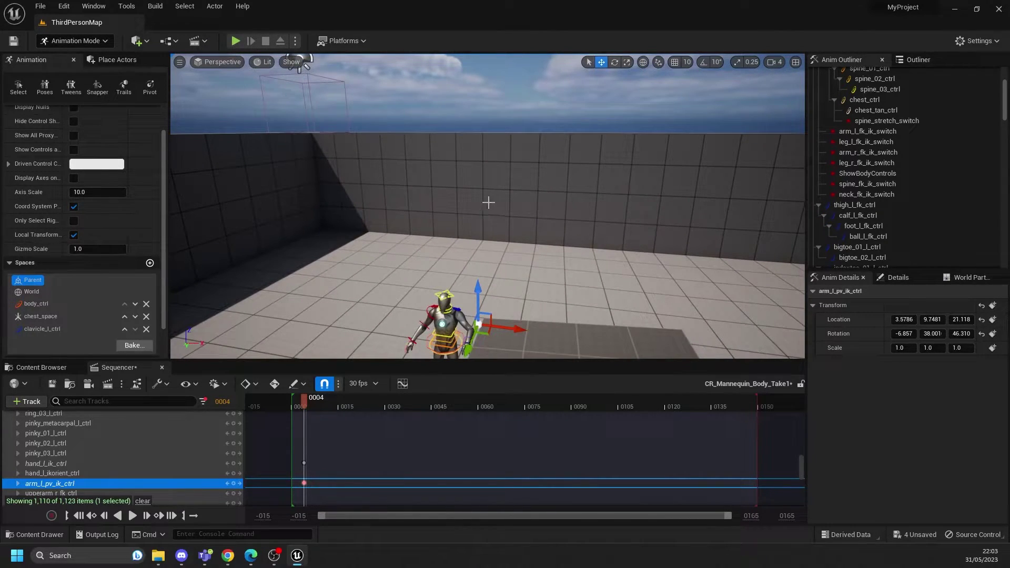
{"action": "right_click_drag", "start_coordinate": [458, 183], "coordinate": [521, 205]}
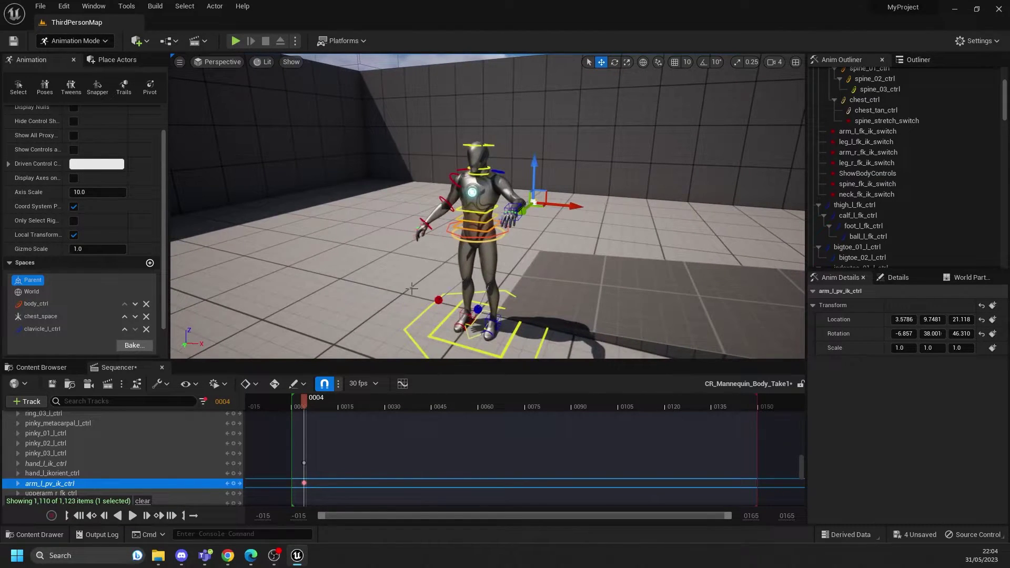
{"action": "mouse_move", "coordinate": [299, 403]}
{"action": "left_mouse_down"}
{"action": "mouse_move", "coordinate": [359, 405]}
{"action": "mouse_move", "coordinate": [304, 403]}
{"action": "left_mouse_up"}
{"action": "left_click_drag", "start_coordinate": [429, 213], "coordinate": [441, 189]}
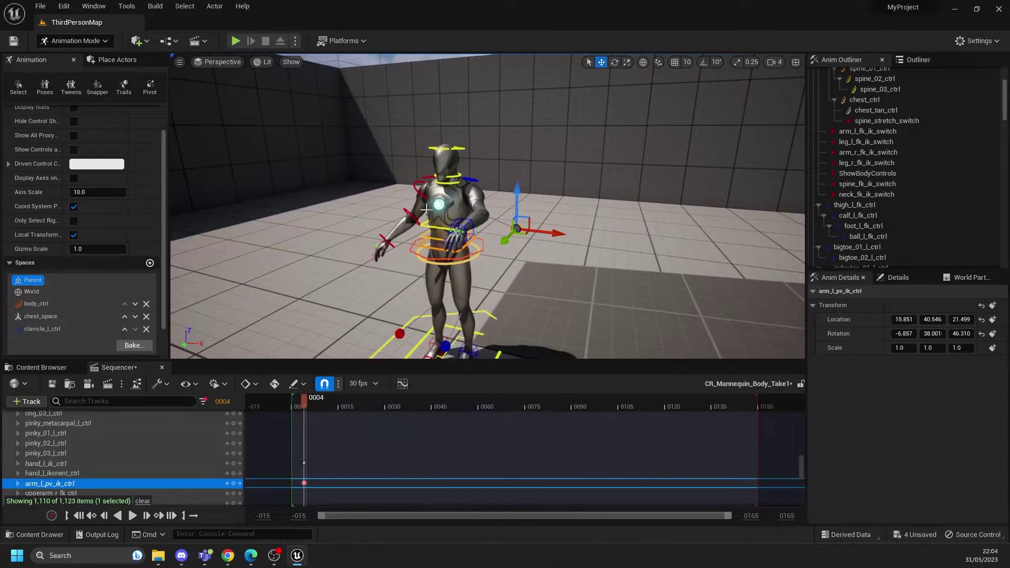
Examine the mannequin's posed left arm and its IK controls from several angles around the character.
{"action": "left_click", "coordinate": [49, 367]}
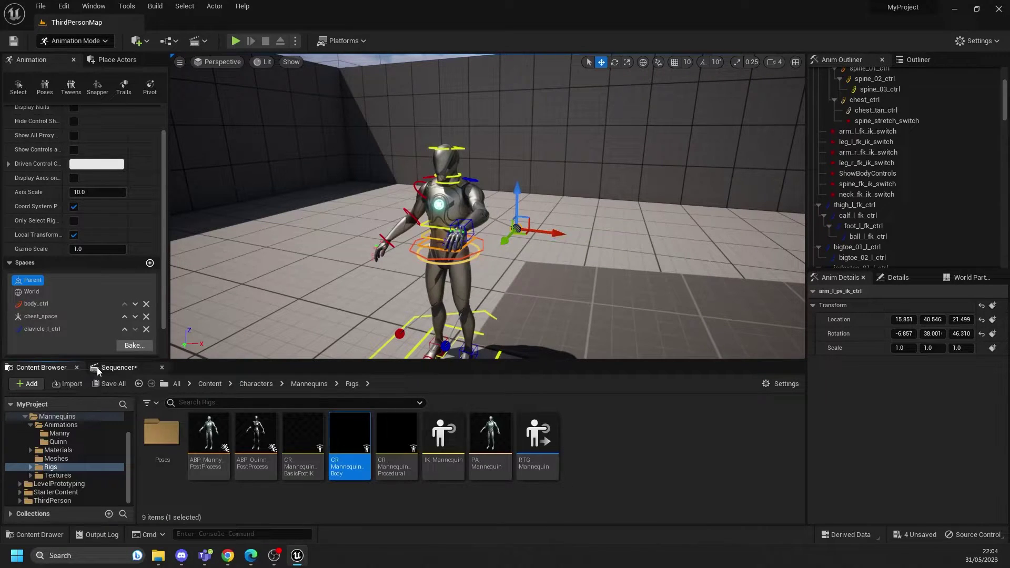
{"action": "left_click", "coordinate": [118, 368]}
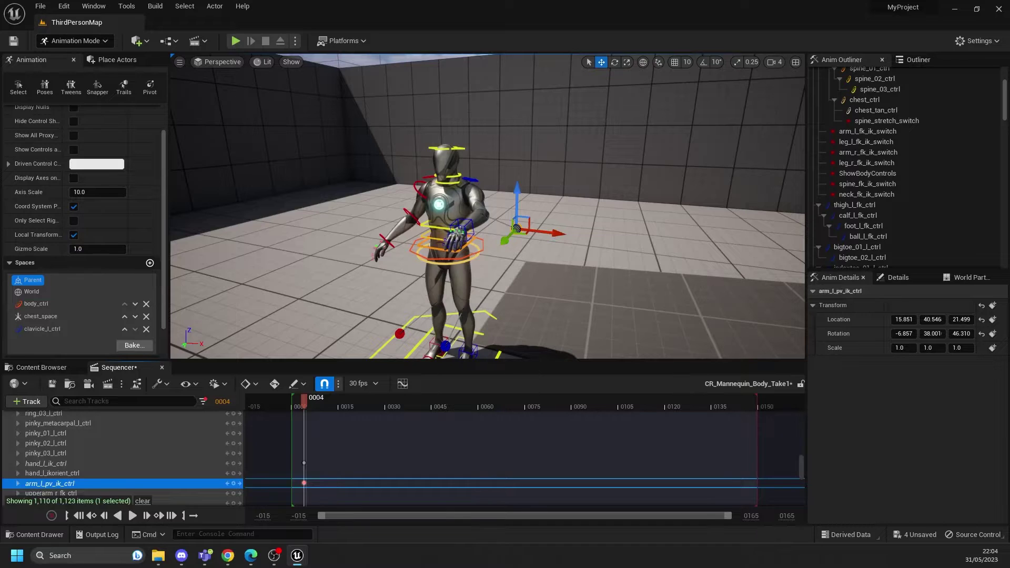
{"action": "left_click", "coordinate": [484, 238]}
{"action": "mouse_move", "coordinate": [484, 238]}
{"action": "left_mouse_down"}
{"action": "mouse_move", "coordinate": [484, 158]}
{"action": "mouse_move", "coordinate": [473, 231]}
{"action": "left_mouse_up"}
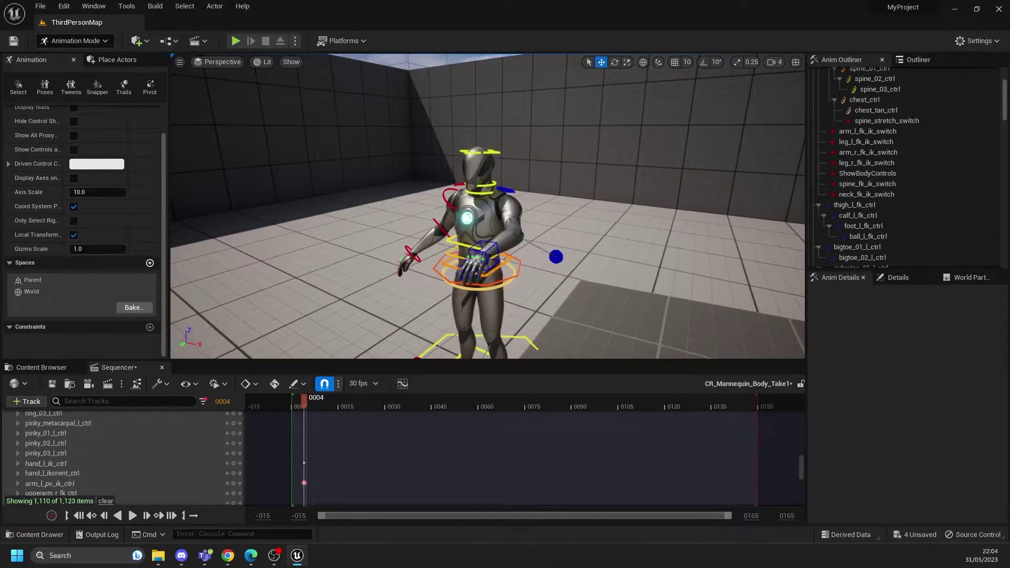
{"action": "right_click_drag", "start_coordinate": [514, 204], "coordinate": [462, 208]}
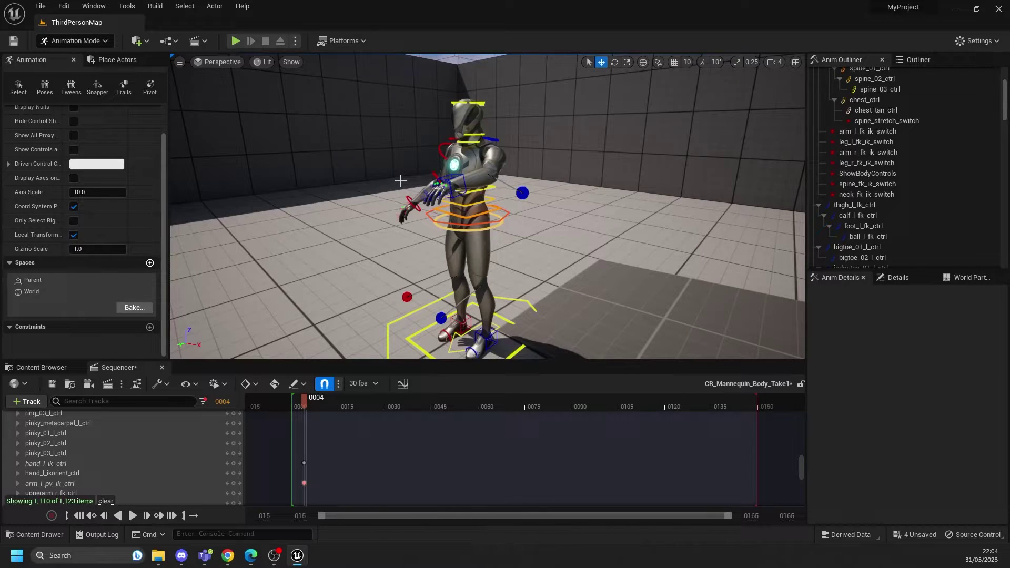
{"action": "right_click_drag", "start_coordinate": [364, 154], "coordinate": [378, 169]}
{"action": "scroll", "coordinate": [473, 205], "scroll_direction": "down", "scroll_amount": 3}
{"action": "right_click_drag", "start_coordinate": [491, 208], "coordinate": [491, 201]}
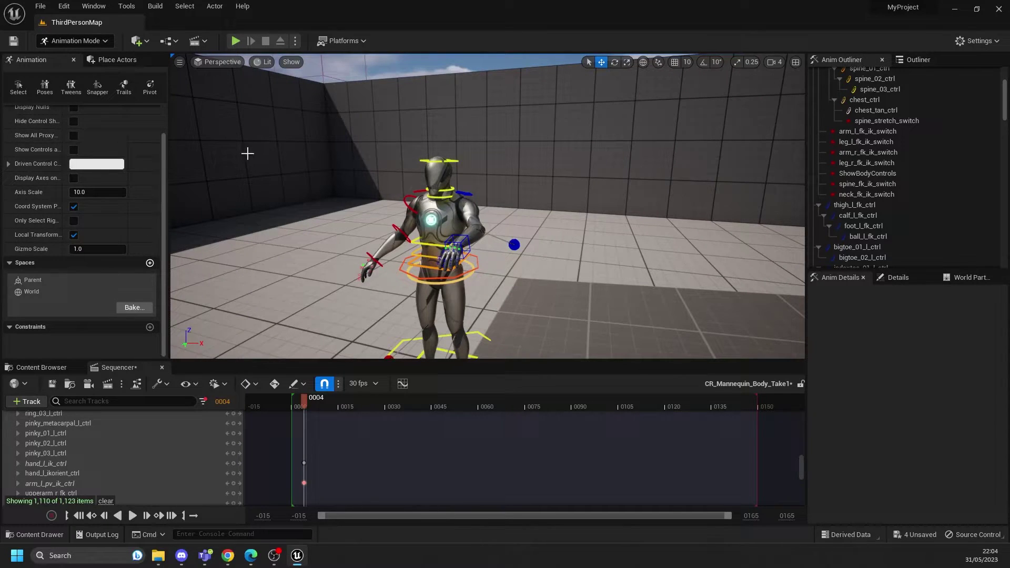
{"action": "left_click_drag", "start_coordinate": [396, 211], "coordinate": [361, 191]}
{"action": "right_click_drag", "start_coordinate": [370, 187], "coordinate": [338, 189]}
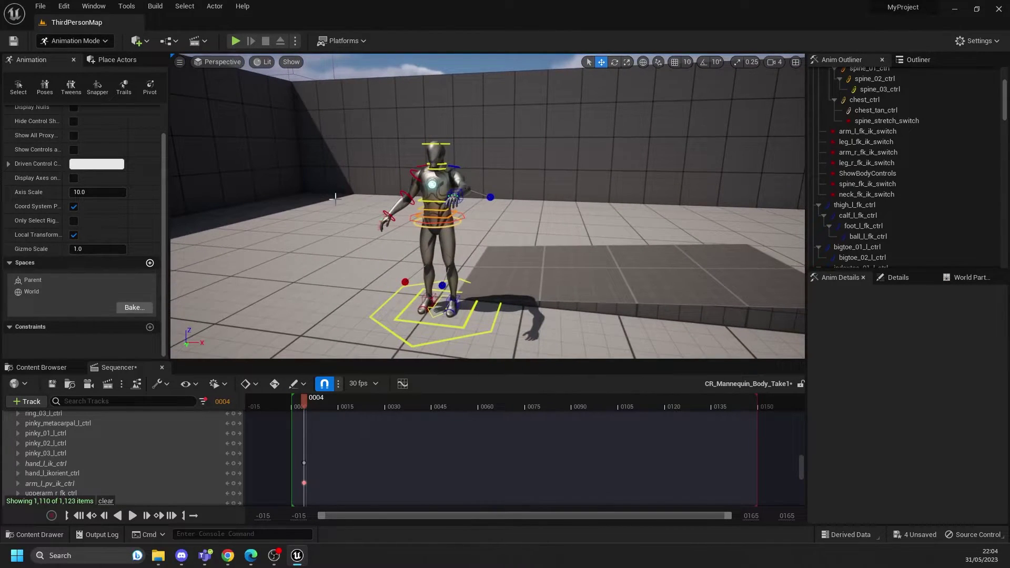
{"action": "mouse_move", "coordinate": [516, 286]}
{"action": "left_mouse_down"}
{"action": "mouse_move", "coordinate": [515, 226]}
{"action": "mouse_move", "coordinate": [492, 271]}
{"action": "mouse_move", "coordinate": [504, 288]}
{"action": "left_mouse_up"}
{"action": "right_click_drag", "start_coordinate": [513, 286], "coordinate": [511, 285]}
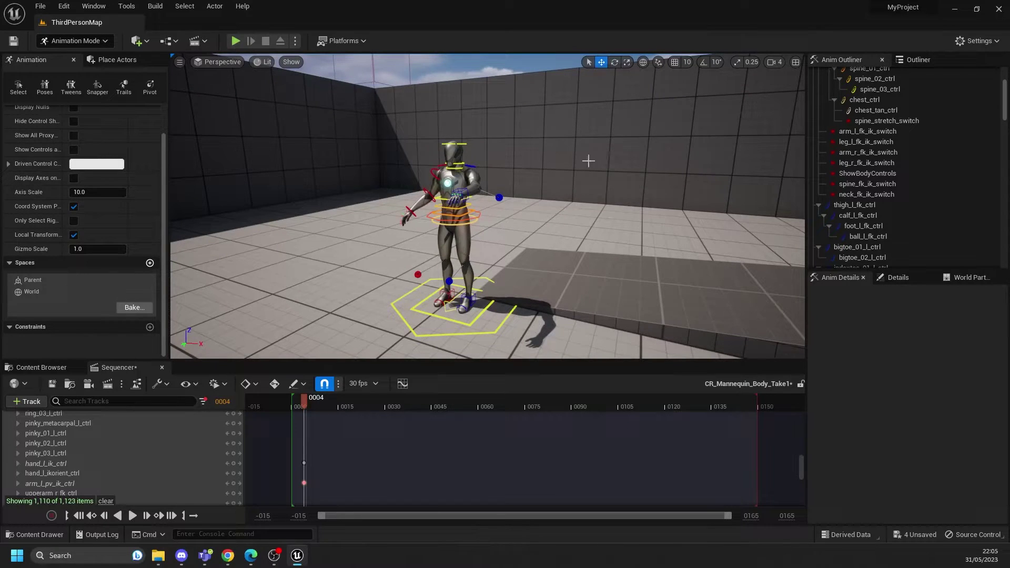
{"action": "scroll", "coordinate": [482, 141], "scroll_direction": "up", "scroll_amount": 3}
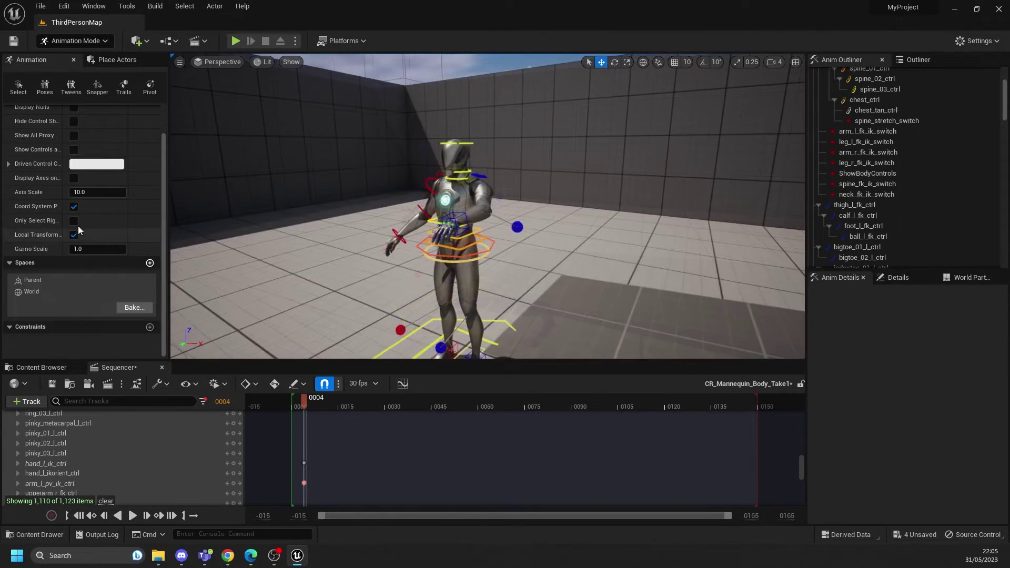
Select the left hand's IK control, hand_l_ik_ctrl, and set the Gizmo Scale to about 0.906.
{"action": "left_click", "coordinate": [455, 223]}
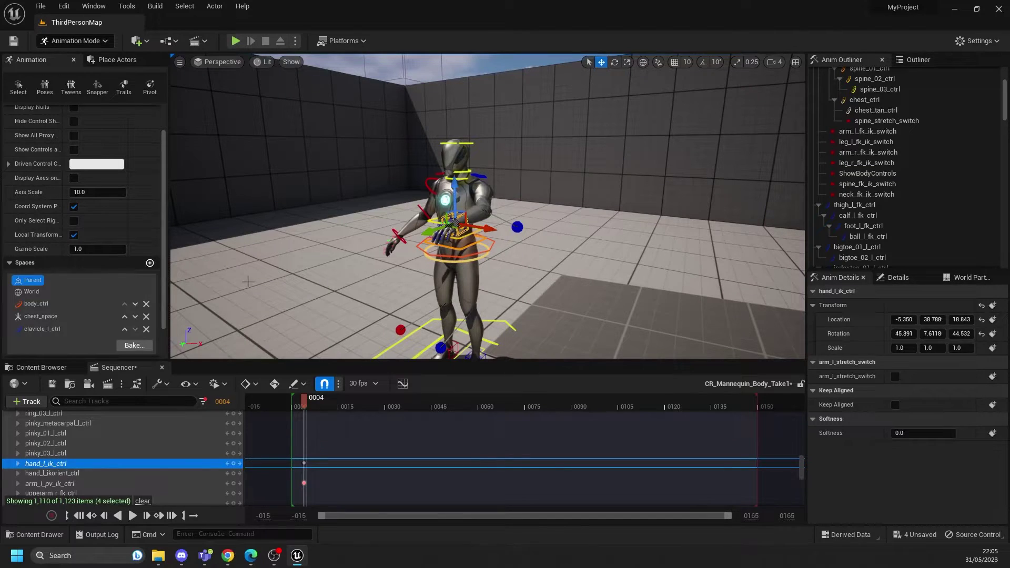
{"action": "mouse_move", "coordinate": [94, 248]}
{"action": "left_mouse_down"}
{"action": "mouse_move", "coordinate": [119, 249]}
{"action": "mouse_move", "coordinate": [98, 248]}
{"action": "left_mouse_up"}
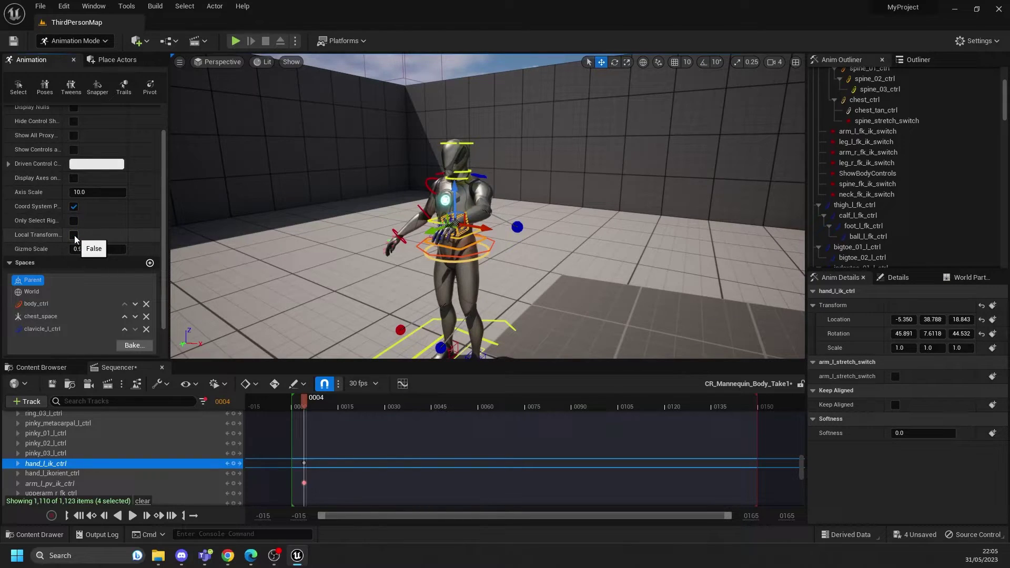
{"action": "left_click", "coordinate": [74, 235]}
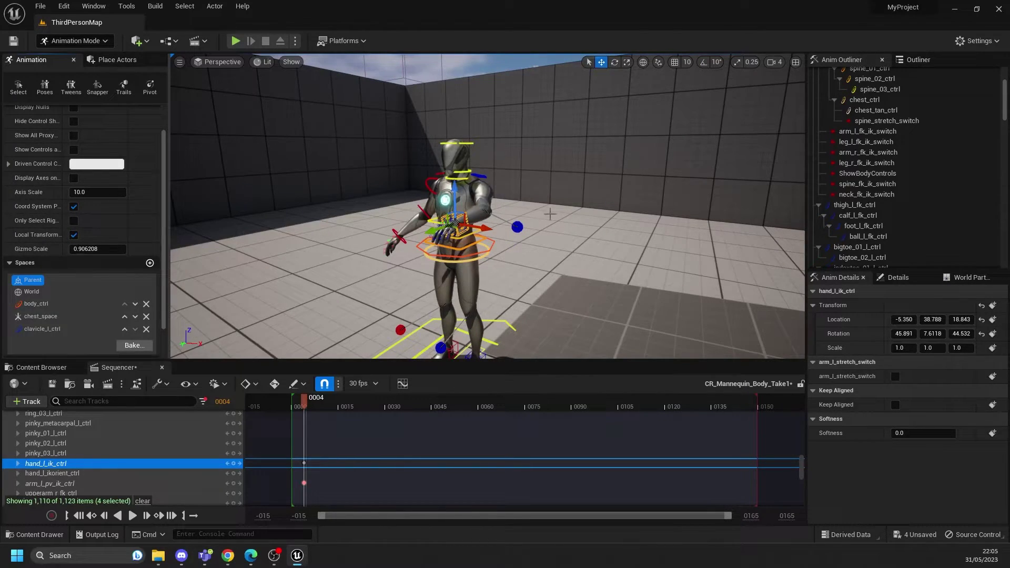
Disable the Local Transforms animation setting and rotate hand_l_ik_ctrl to about 59.4, 9.1, 42.9 at frame 4.
{"action": "key", "text": "e"}
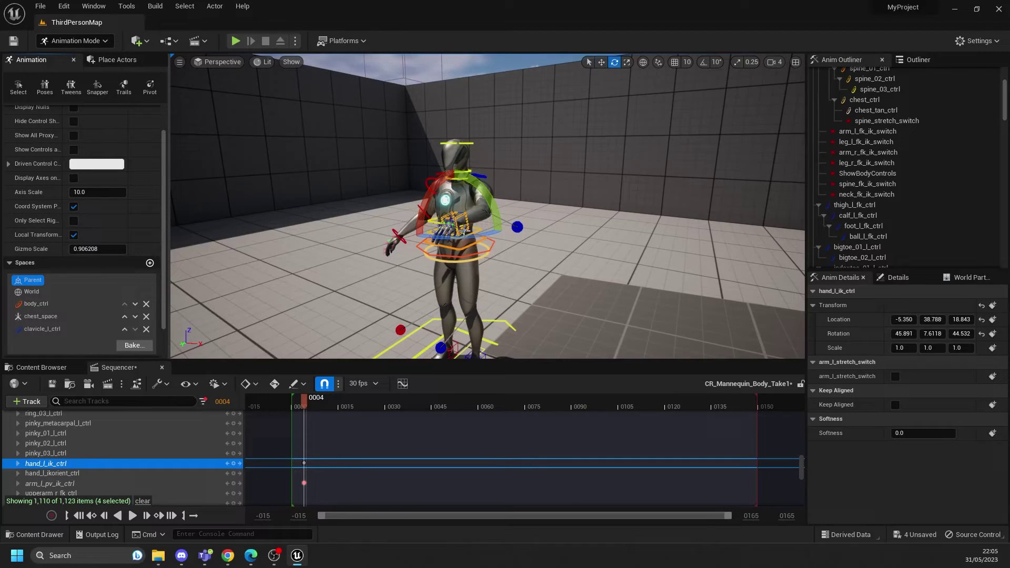
{"action": "left_click", "coordinate": [73, 235]}
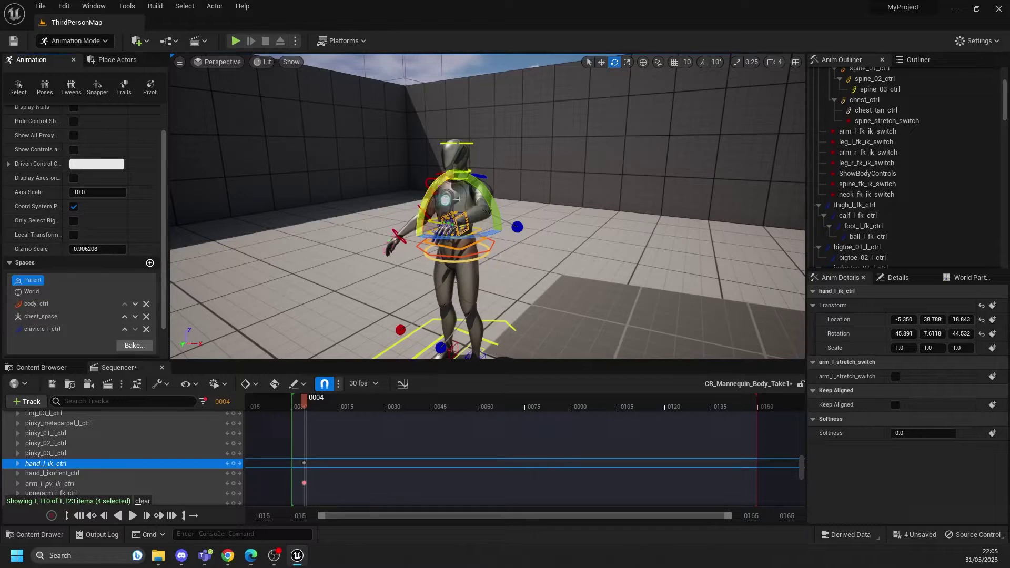
{"action": "left_click_drag", "start_coordinate": [489, 197], "coordinate": [500, 221]}
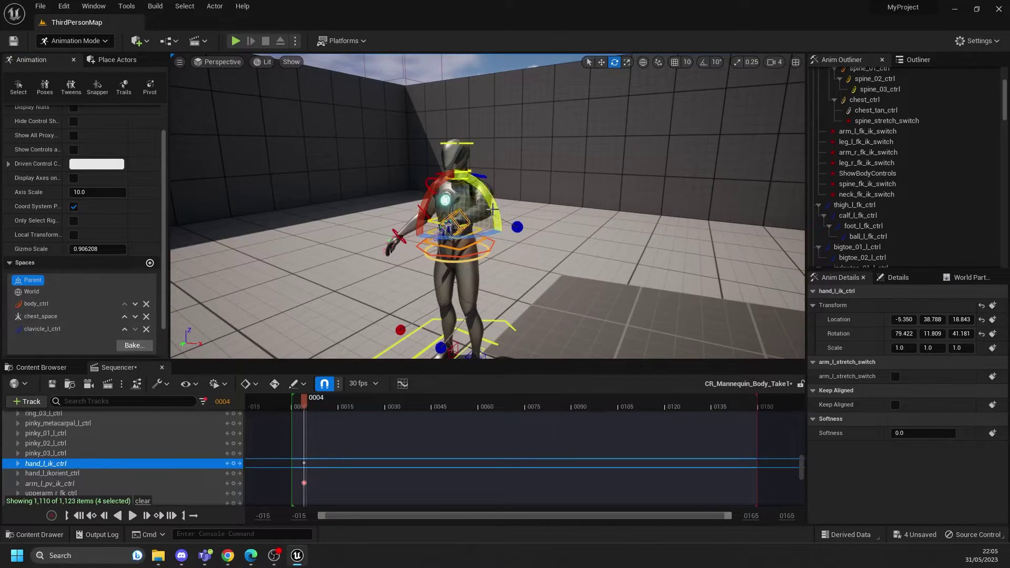
{"action": "left_click", "coordinate": [73, 236]}
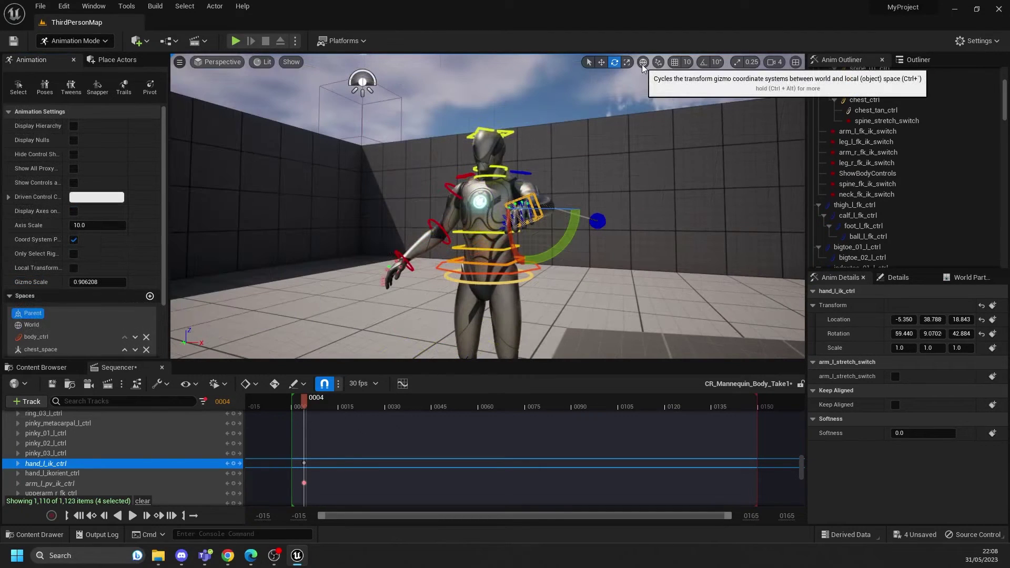
Switch the transform gizmo to local space and rotate hand_l_ik_ctrl to about 75.2, -4.8, 46.6.
{"action": "left_click", "coordinate": [642, 64]}
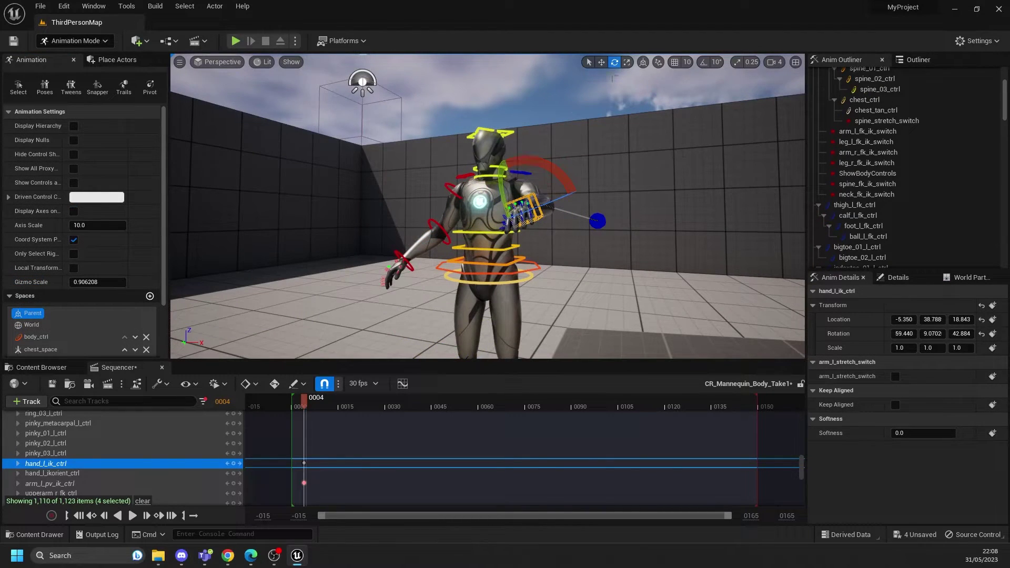
{"action": "mouse_move", "coordinate": [590, 236]}
{"action": "right_mouse_down", "text": "alt"}
{"action": "mouse_move", "coordinate": [657, 235]}
{"action": "mouse_move", "coordinate": [599, 236]}
{"action": "right_mouse_up", "text": "alt"}
{"action": "mouse_move", "coordinate": [557, 251]}
{"action": "middle_mouse_down"}
{"action": "mouse_move", "coordinate": [600, 173]}
{"action": "mouse_move", "coordinate": [558, 251]}
{"action": "middle_mouse_up"}
{"action": "right_click_drag", "start_coordinate": [558, 251], "coordinate": [557, 303]}
{"action": "mouse_move", "coordinate": [558, 251]}
{"action": "middle_mouse_down"}
{"action": "mouse_move", "coordinate": [570, 187]}
{"action": "mouse_move", "coordinate": [547, 250]}
{"action": "middle_mouse_up"}
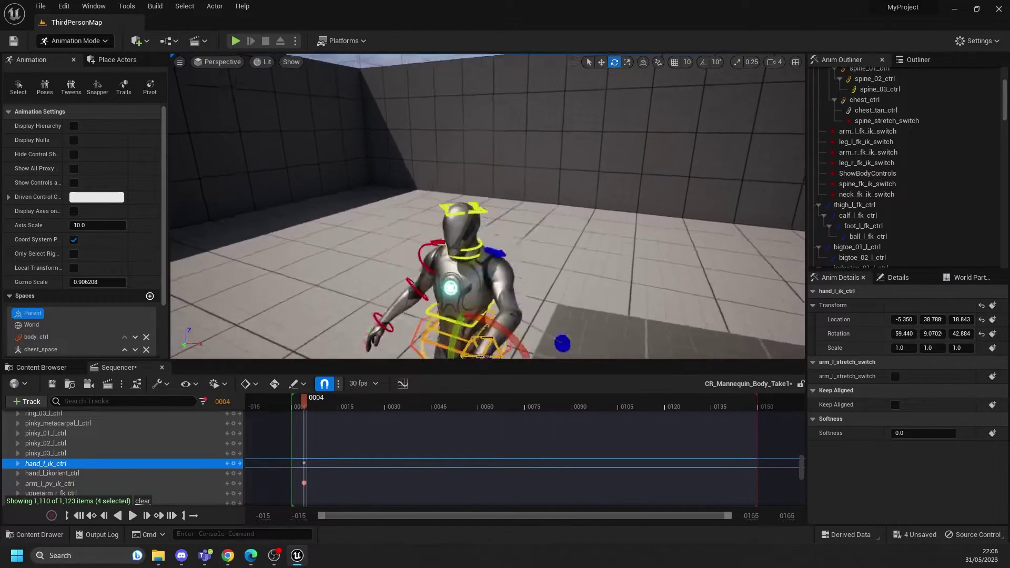
{"action": "left_click_drag", "start_coordinate": [518, 231], "coordinate": [545, 240]}
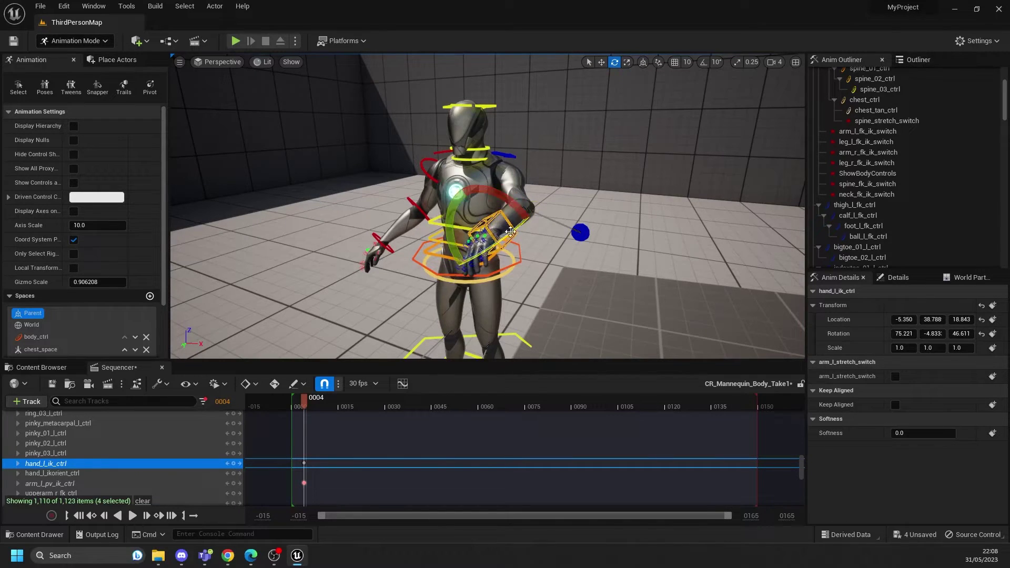
Move hand_l_ik_ctrl to about -10.9, 32.2, 16.5, and lower body_ctrl to test the IK limbs.
{"action": "key", "text": "w"}
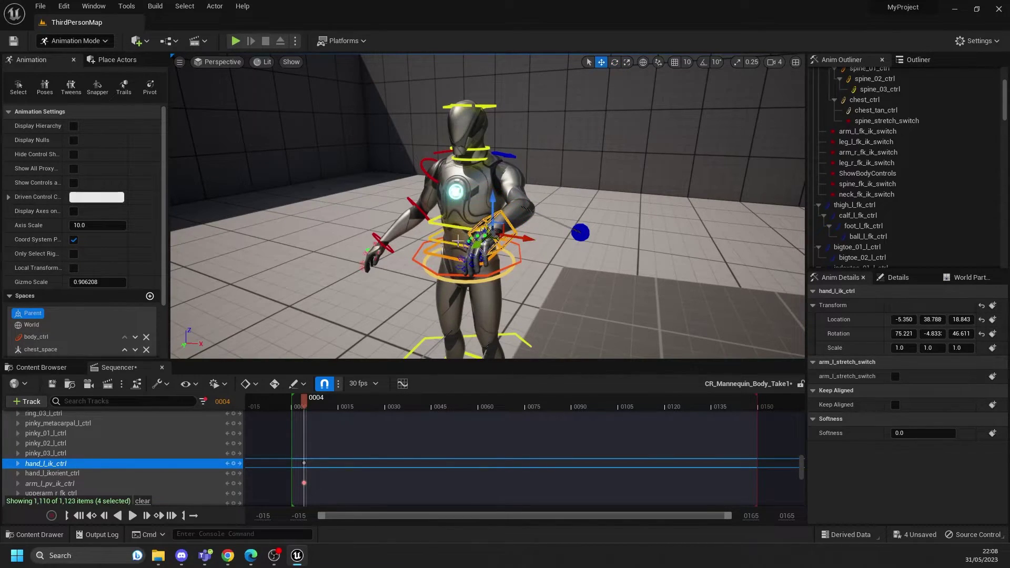
{"action": "right_click_drag", "start_coordinate": [461, 228], "coordinate": [657, 236]}
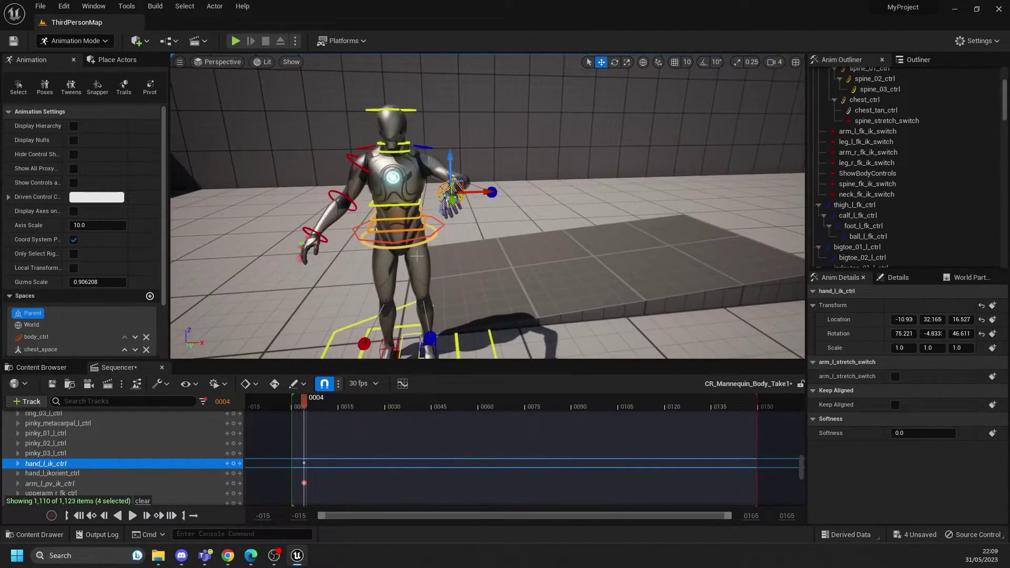
{"action": "left_click", "coordinate": [415, 239]}
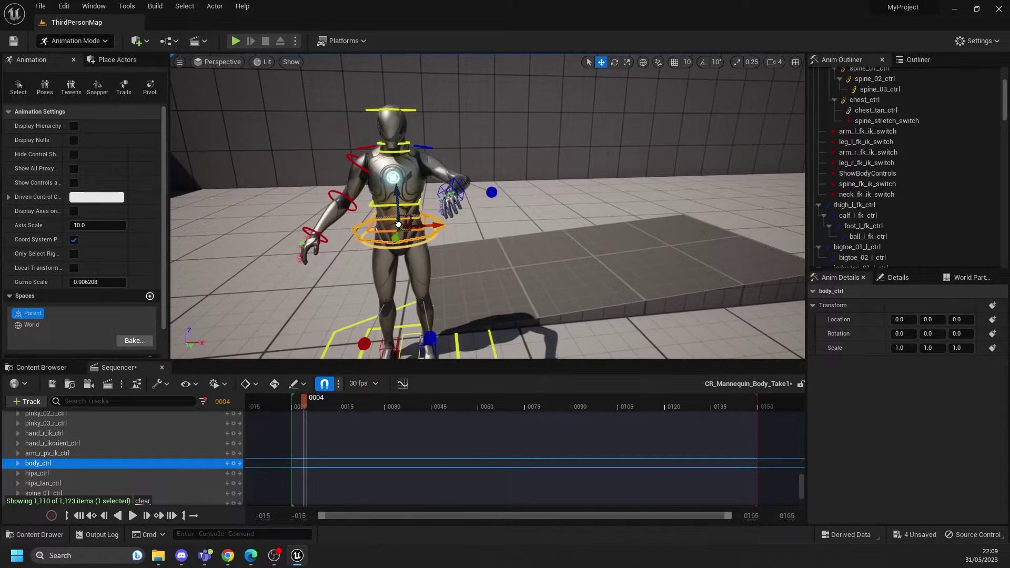
{"action": "left_click_drag", "start_coordinate": [395, 242], "coordinate": [415, 309]}
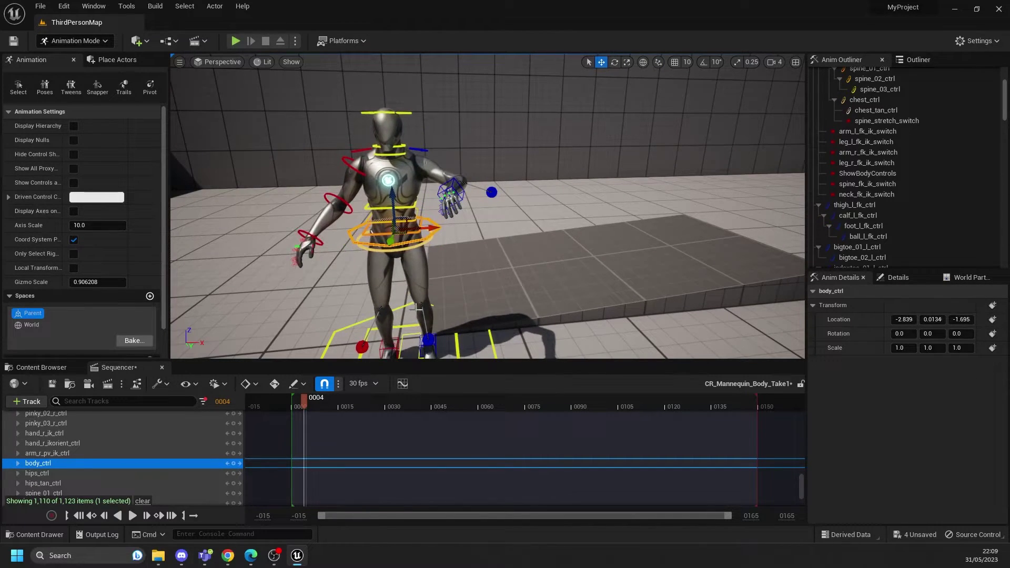
Rotate the left foot's roll control, foot_roll_l_ctrl, to test the foot roll, and deselect it.
{"action": "right_click_drag", "start_coordinate": [488, 206], "coordinate": [476, 310]}
{"action": "right_click_drag", "start_coordinate": [503, 225], "coordinate": [500, 303]}
{"action": "left_click", "coordinate": [500, 303]}
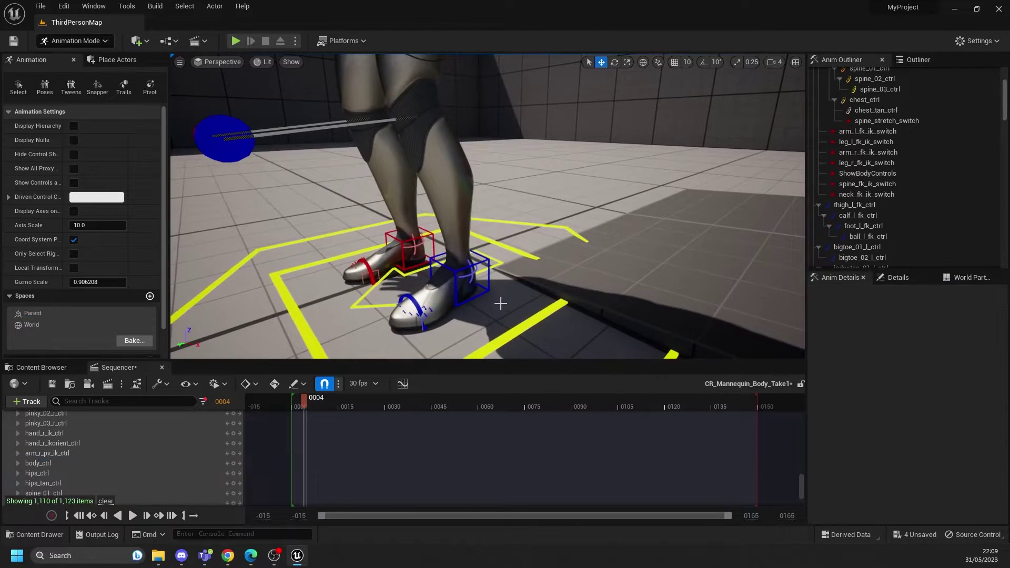
{"action": "left_click", "coordinate": [474, 274]}
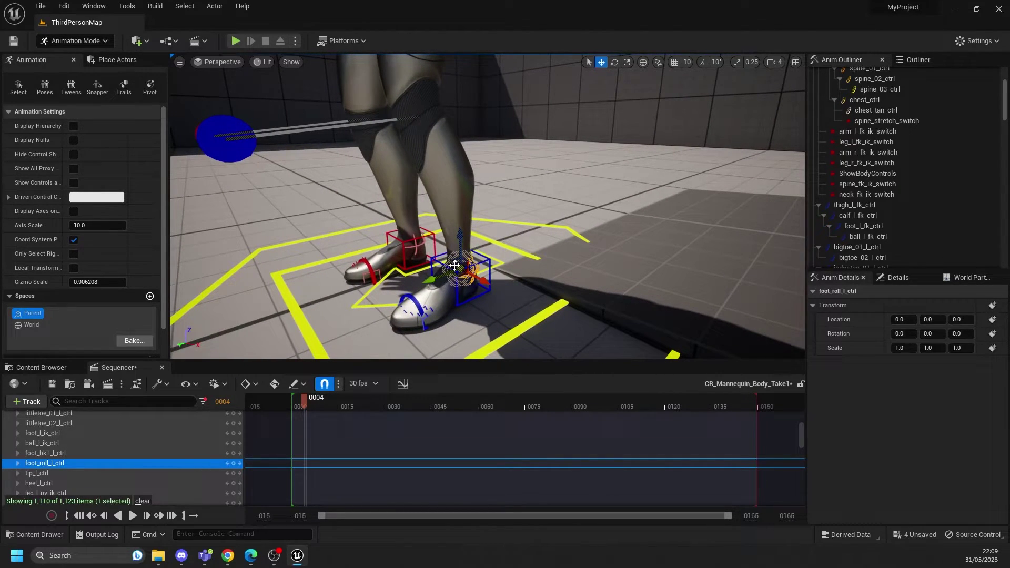
{"action": "left_click_drag", "start_coordinate": [442, 238], "coordinate": [495, 251]}
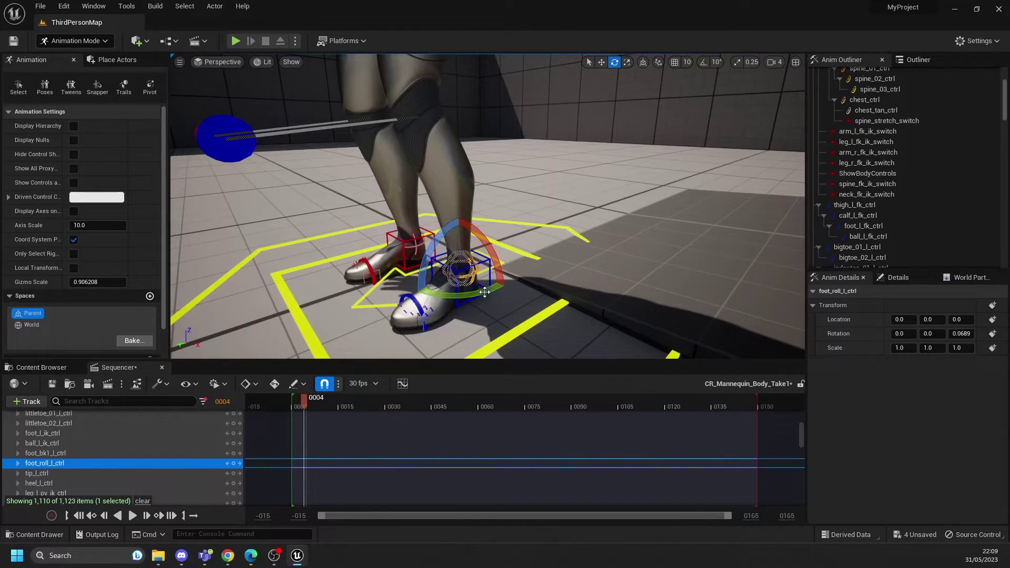
{"action": "left_click", "coordinate": [549, 202]}
Try rotating foot_l_ik_ctrl and ball_l_ik_ctrl on the left foot, undoing each rotation.
{"action": "left_click", "coordinate": [493, 272]}
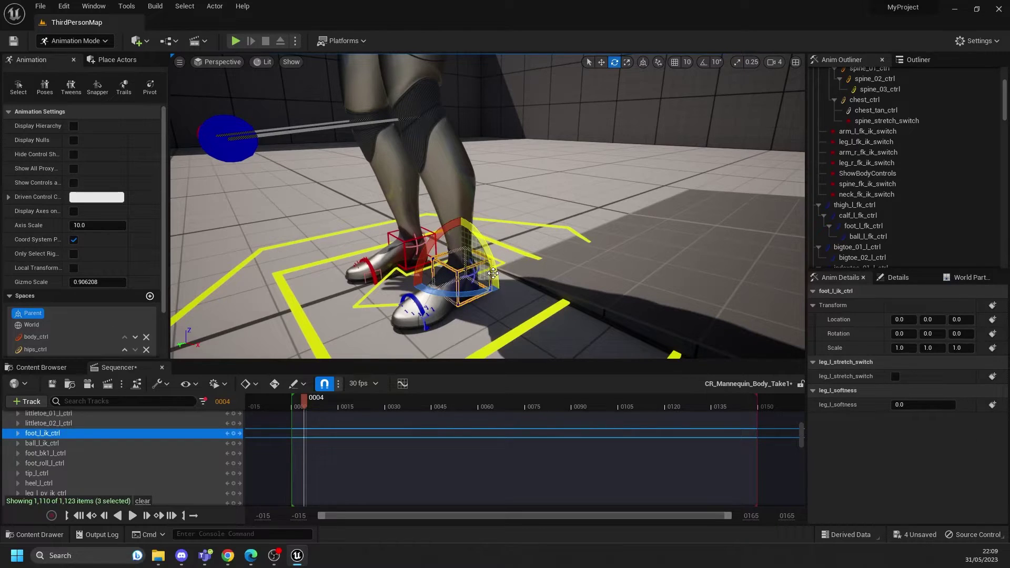
{"action": "mouse_move", "coordinate": [438, 291]}
{"action": "left_mouse_down"}
{"action": "mouse_move", "coordinate": [474, 298]}
{"action": "mouse_move", "coordinate": [421, 290]}
{"action": "left_mouse_up"}
{"action": "key", "text": "ctrl+z"}
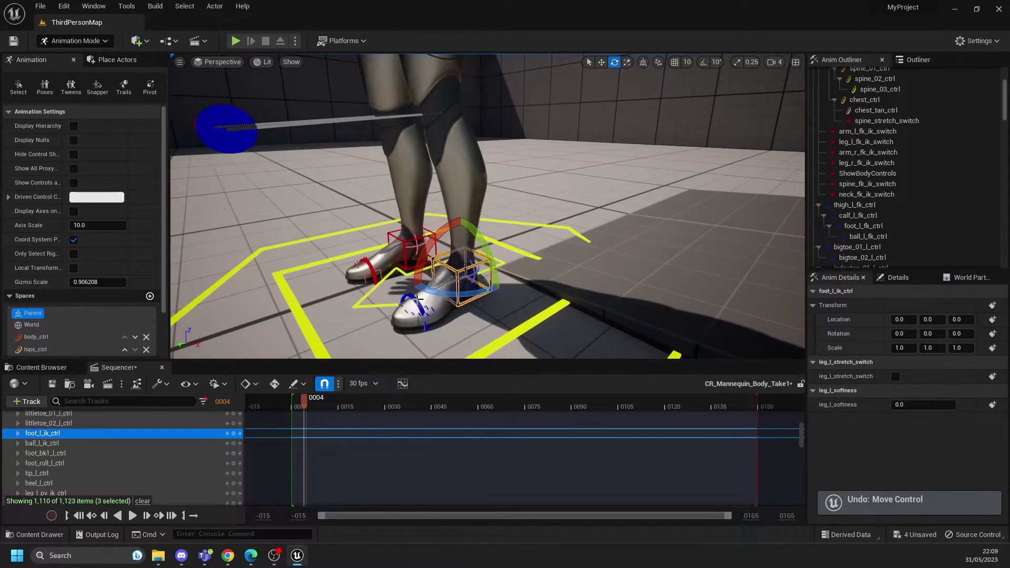
{"action": "left_click", "coordinate": [423, 302]}
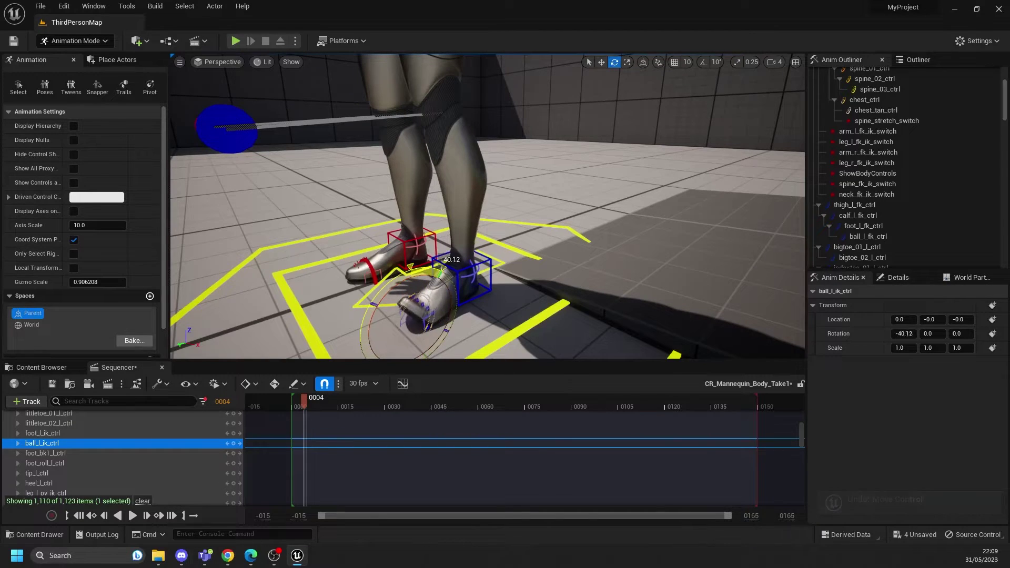
{"action": "key", "text": "ctrl+z"}
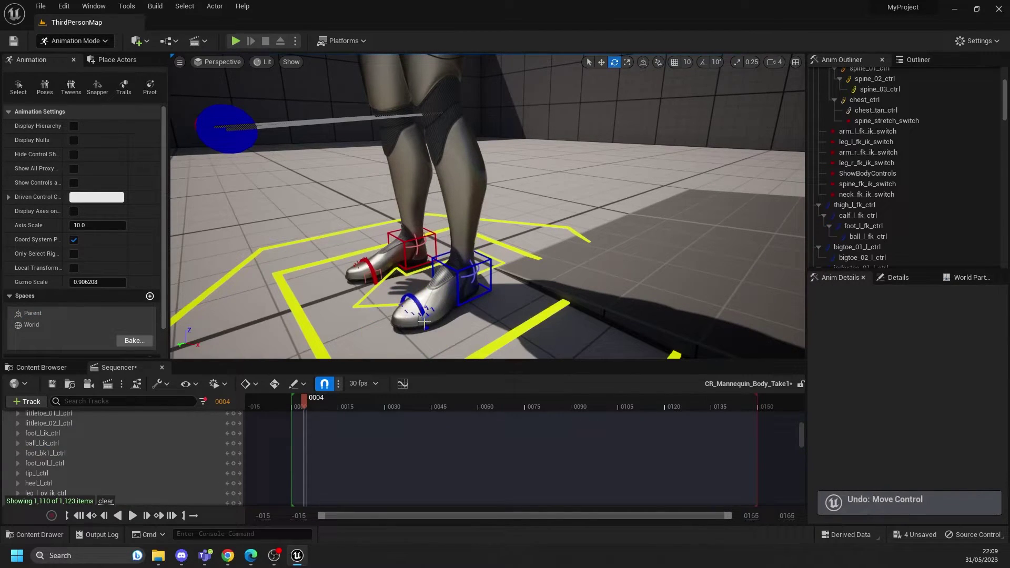
Try rotating the left foot's foot_bk1_l_ctrl, including a heel lift of about -23.6 degrees, and undo each rotation.
{"action": "left_click", "coordinate": [450, 317]}
{"action": "left_click_drag", "start_coordinate": [420, 348], "coordinate": [505, 350]}
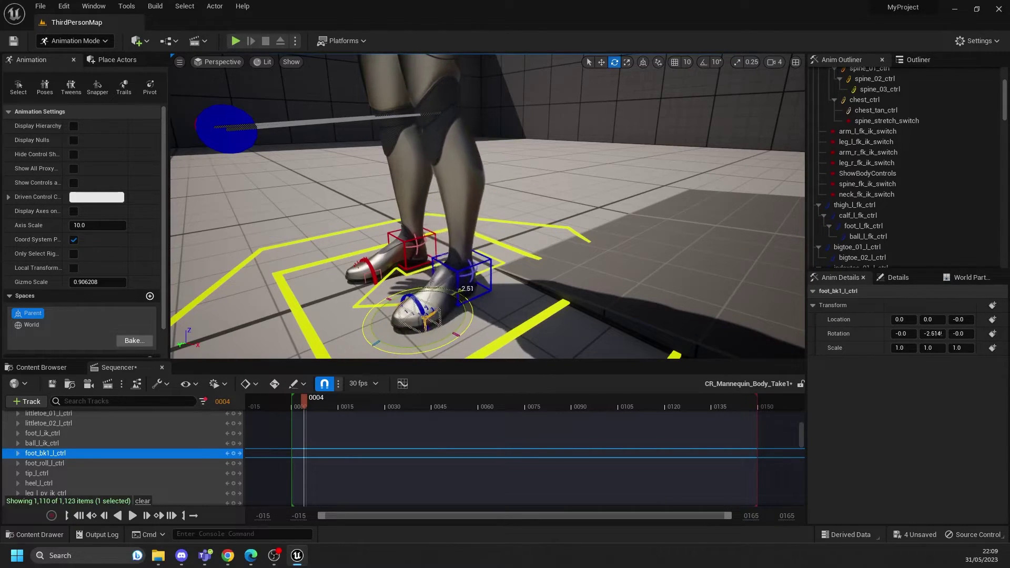
{"action": "key", "text": "ctrl+z"}
{"action": "left_click_drag", "start_coordinate": [392, 286], "coordinate": [461, 280]}
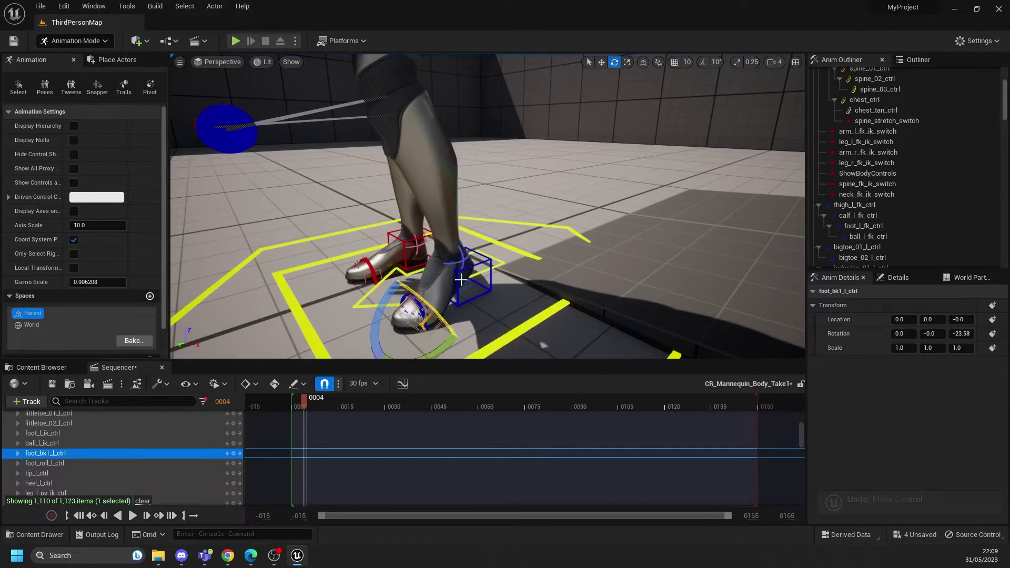
{"action": "key", "text": "ctrl+z"}
{"action": "right_click_drag", "start_coordinate": [460, 279], "coordinate": [407, 276]}
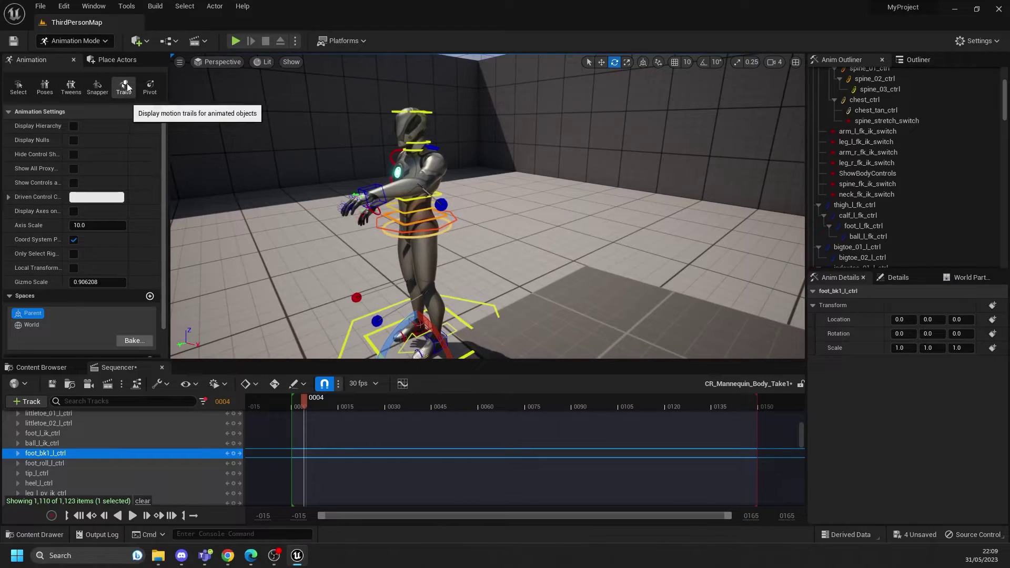
{"action": "right_click_drag", "start_coordinate": [255, 151], "coordinate": [287, 156]}
{"action": "key", "text": "s"}
{"action": "right_click_drag", "start_coordinate": [473, 173], "coordinate": [394, 173]}
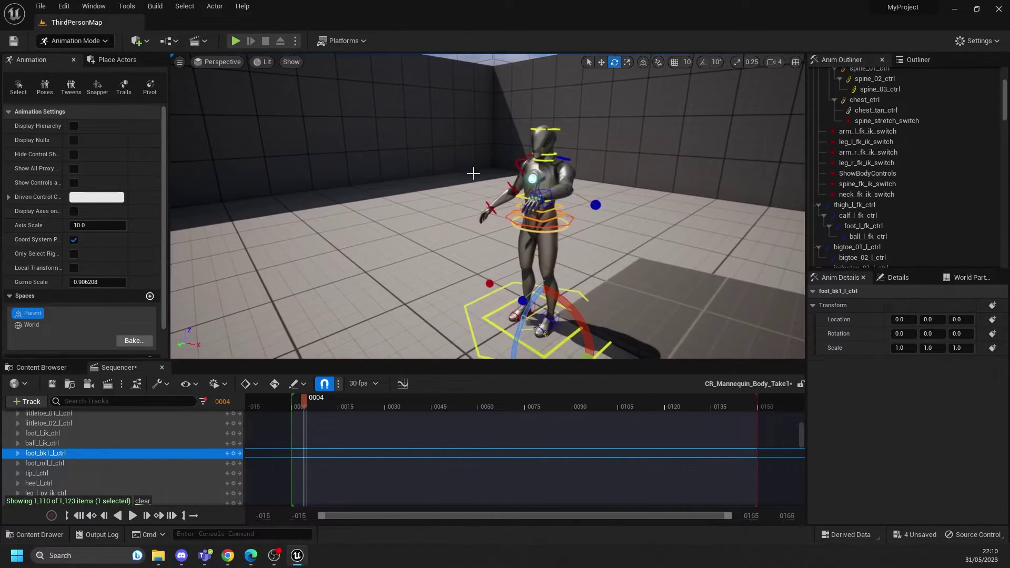
{"action": "scroll", "coordinate": [46, 281], "scroll_direction": "down", "scroll_amount": 2}
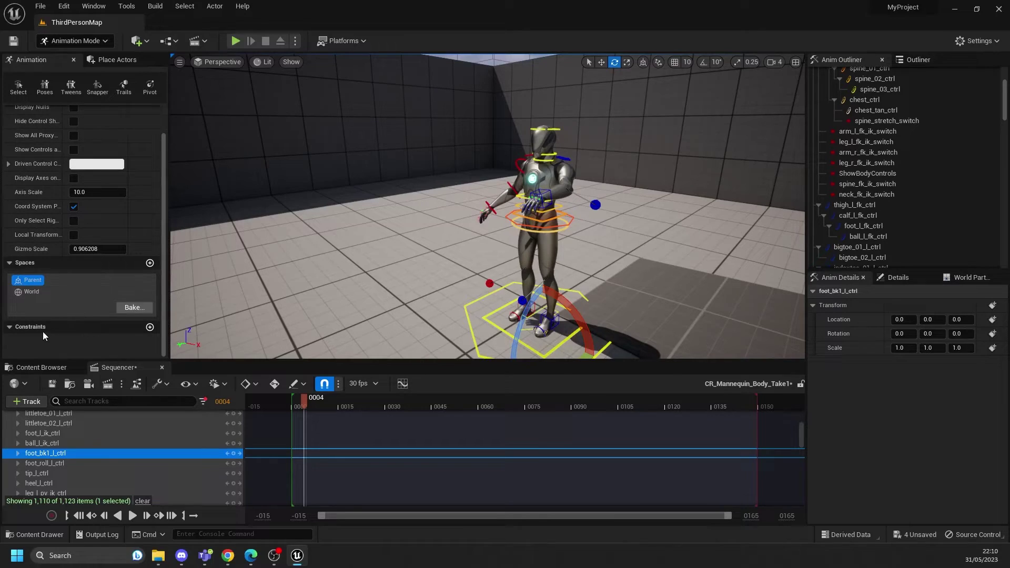